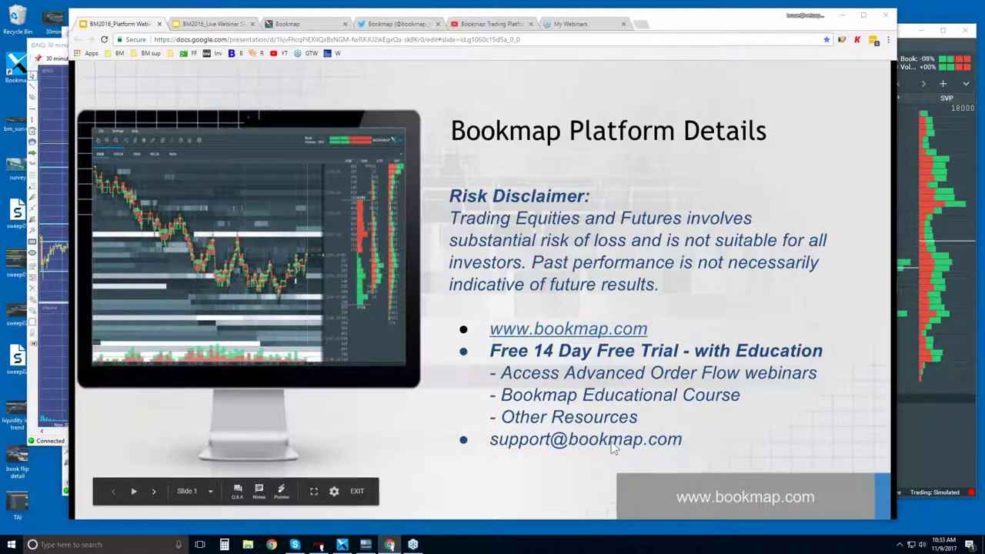
- Open the Bookmap website's Intro section and look through the page down to the Connectivity list of data and execution platforms
click(313, 23)
click(228, 87)
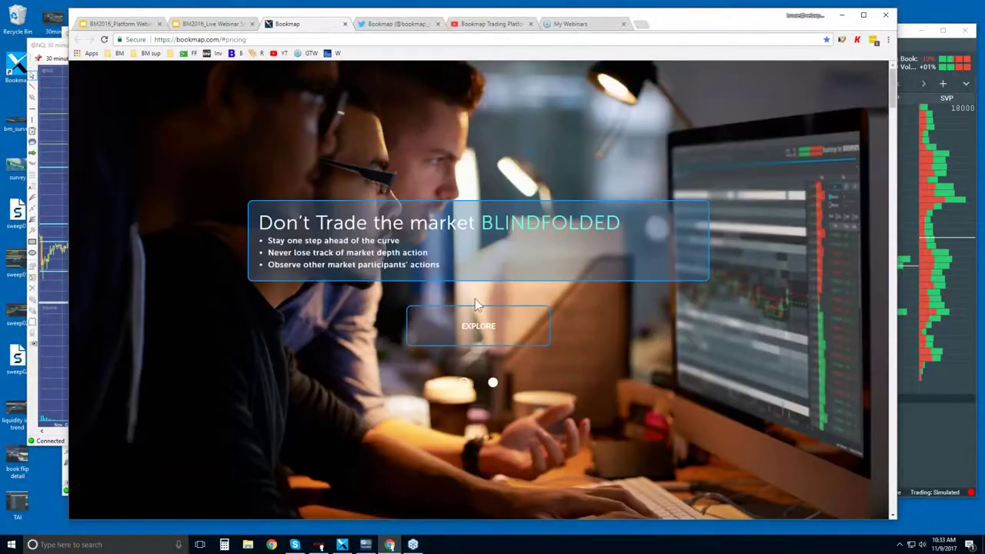
click(475, 325)
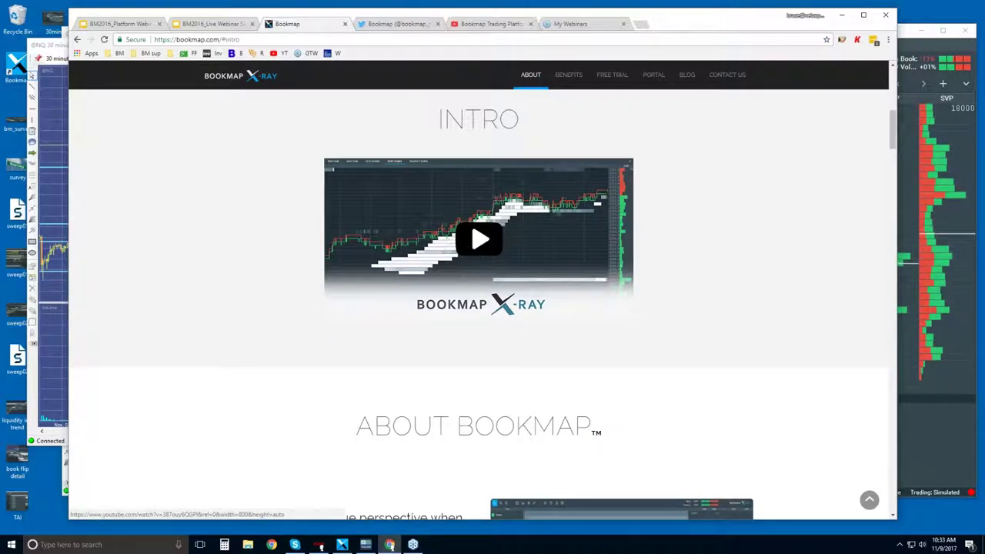
drag(893, 126, 874, 269)
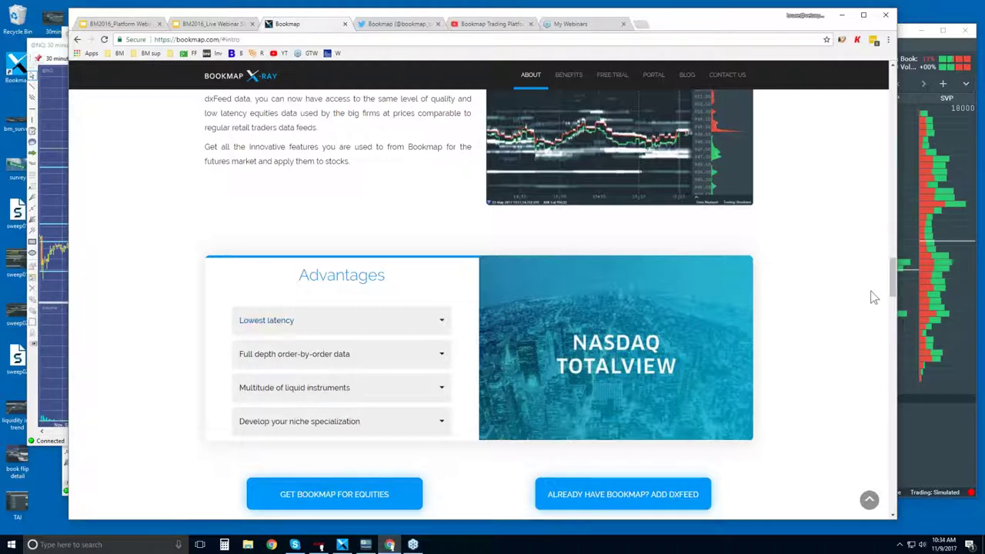
drag(893, 269, 889, 348)
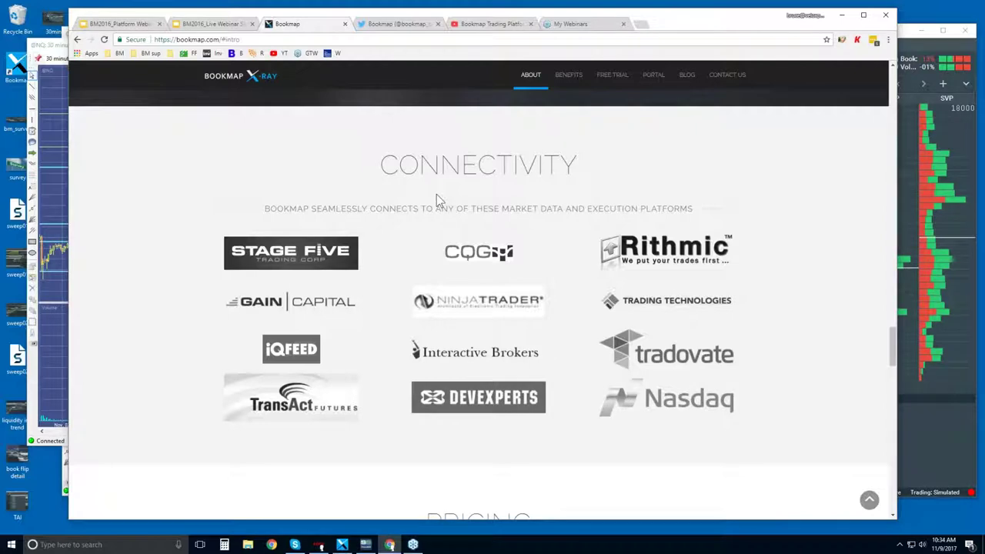
- Review the Pricing section and highlight the Advanced plan's feature list, including the Large lot tracker entry
scroll(436, 194, down, 2)
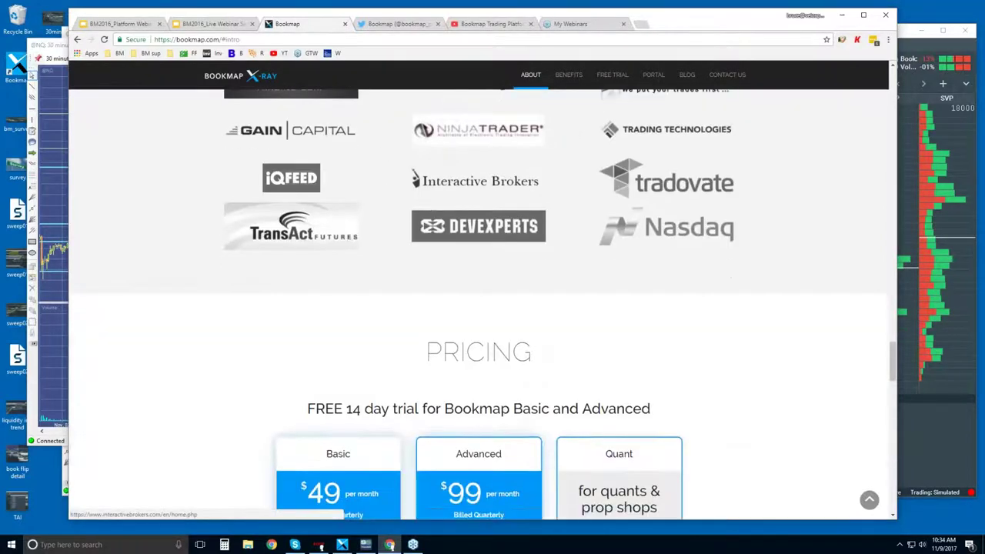
scroll(456, 207, down, 4)
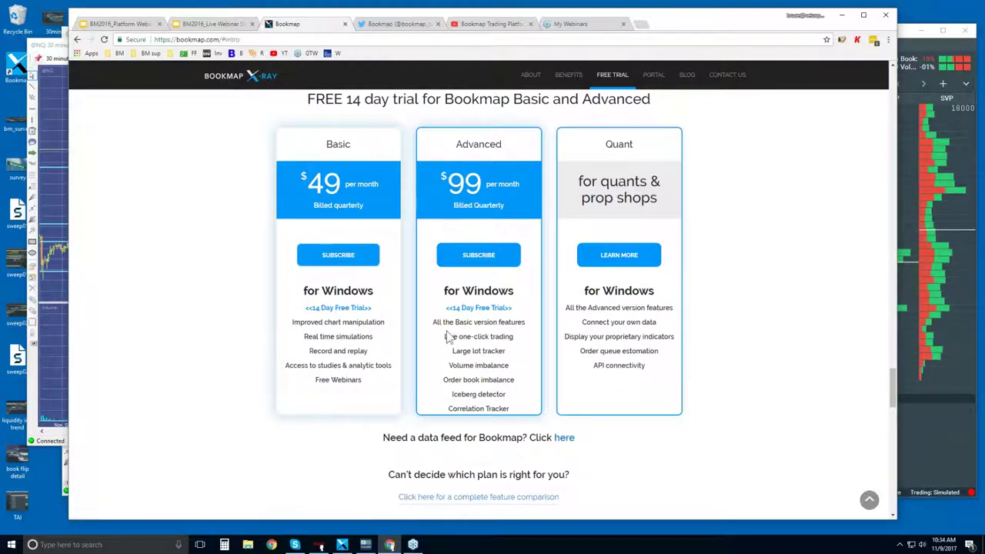
drag(445, 337, 508, 408)
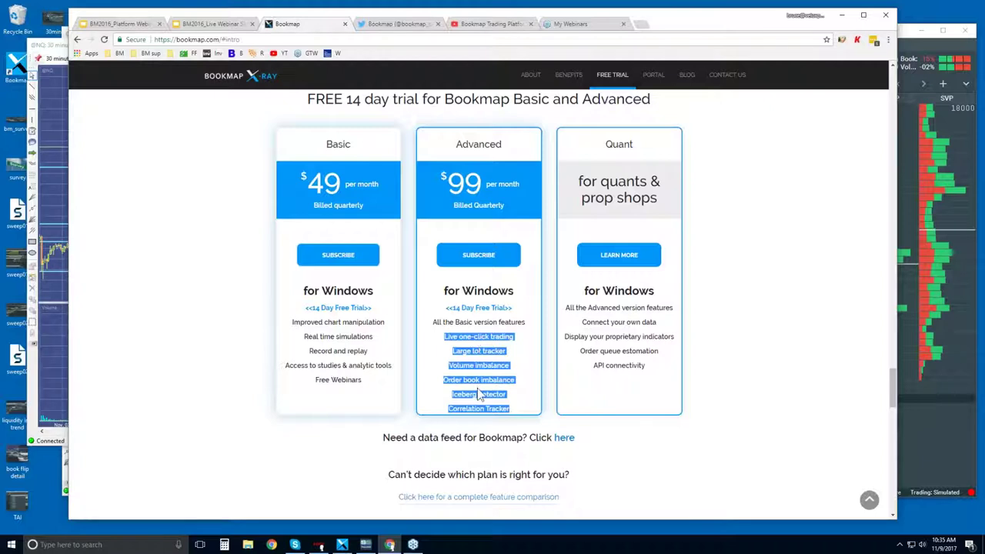
click(492, 351)
double_click(465, 351)
drag(465, 351, 496, 353)
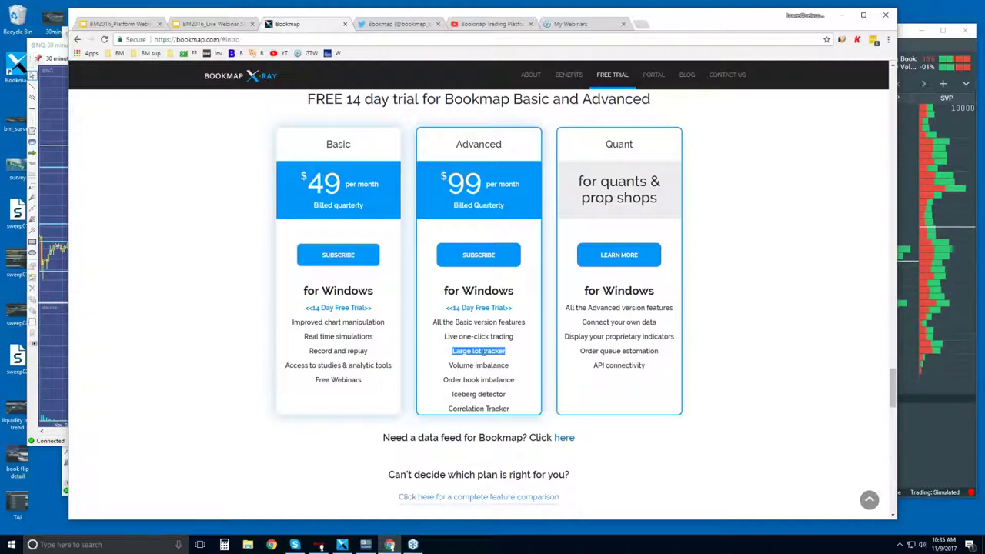
- Check the free demo data feeds page, close it, and review the Partners and Contact Us sections of the website
click(566, 438)
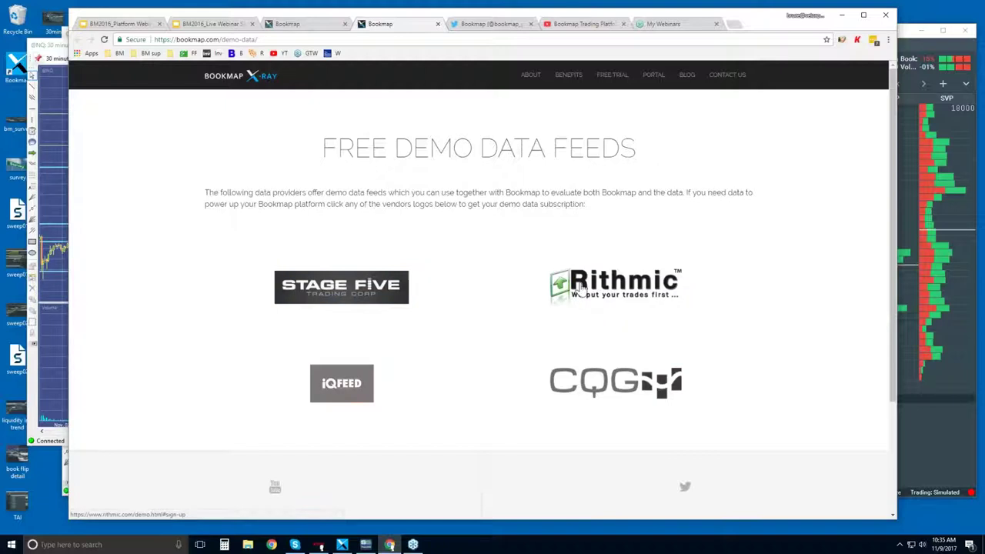
click(438, 24)
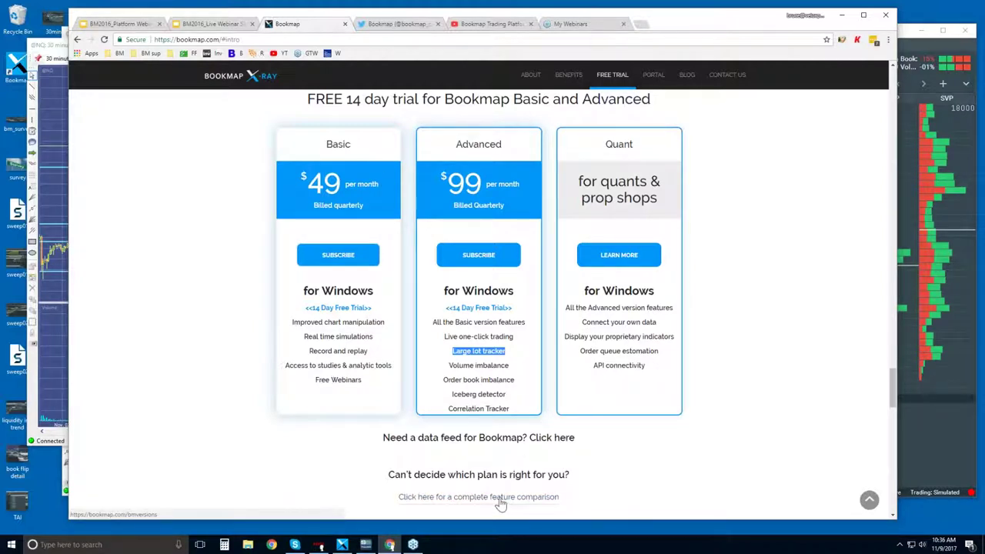
scroll(497, 462, down, 2)
scroll(479, 377, down, 7)
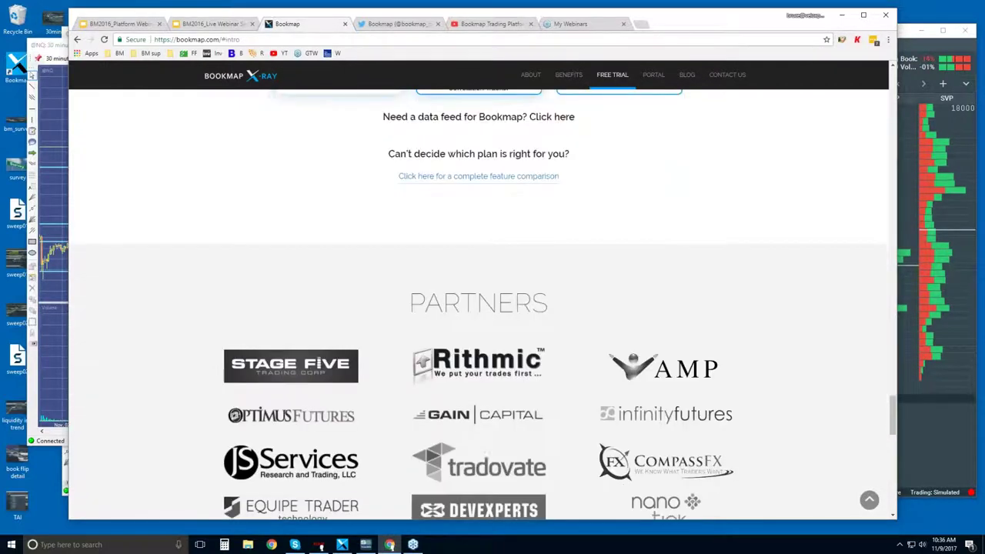
scroll(479, 379, down, 5)
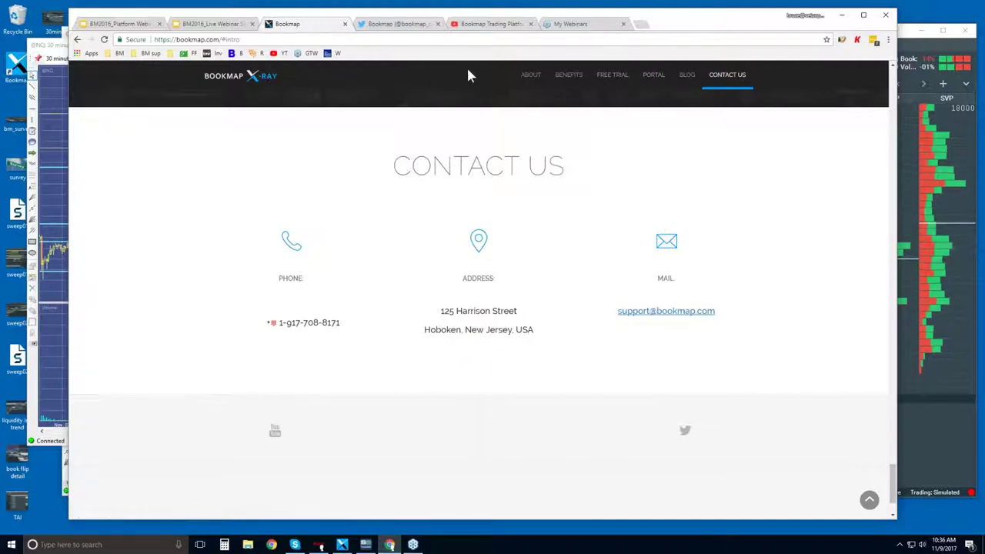
- View the Bookmap Twitter feed and enlarge the color heatmap image from the Nov 8 tweet, closing it after viewing
click(390, 23)
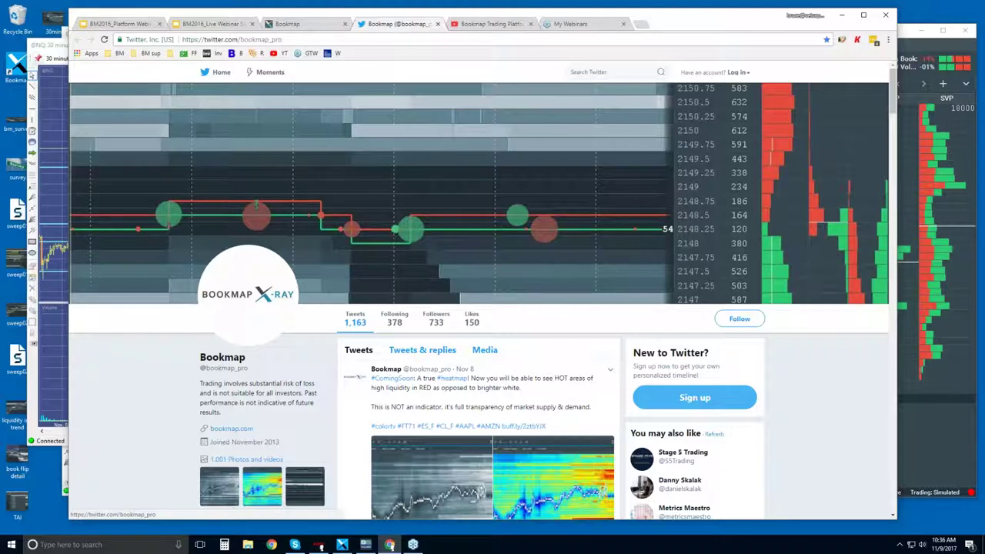
scroll(239, 375, down, 2)
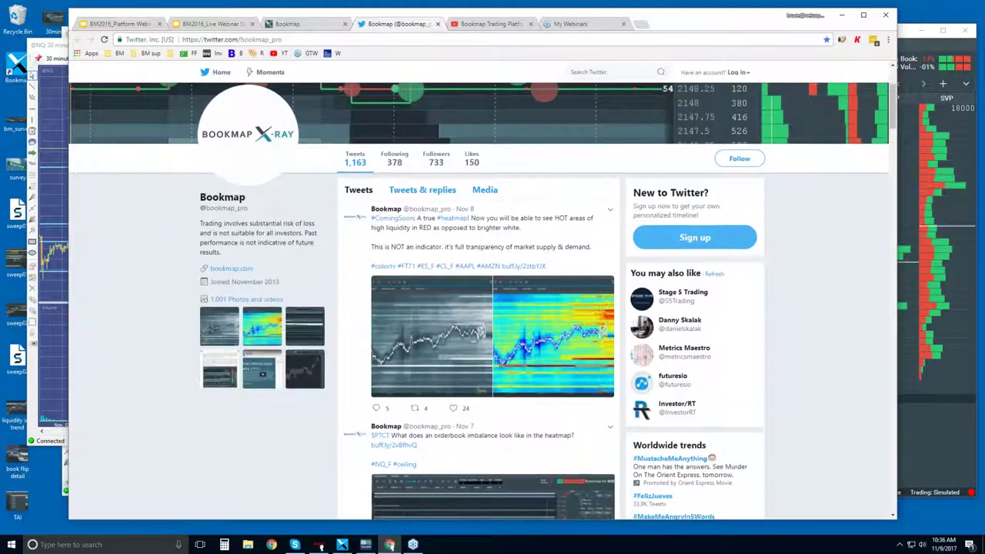
click(497, 334)
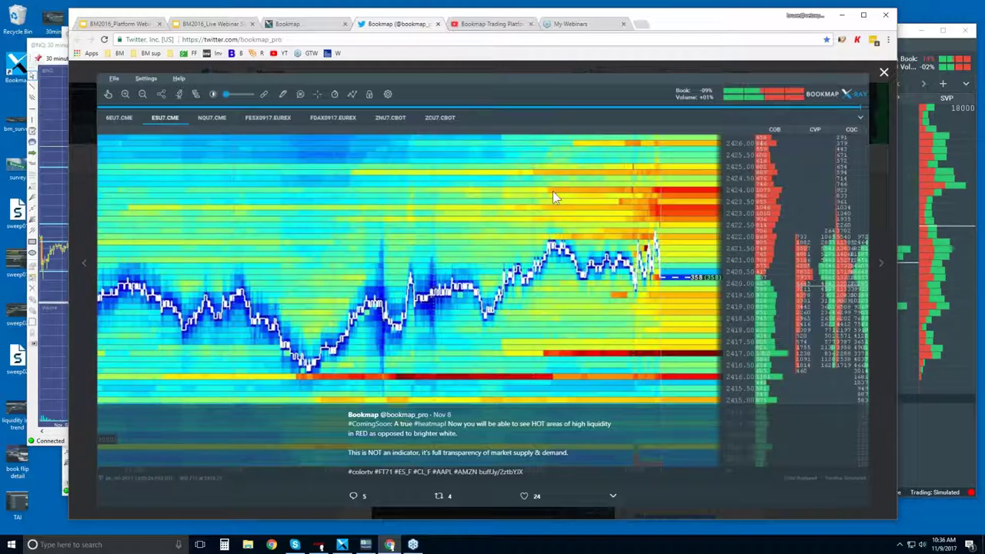
key(Escape)
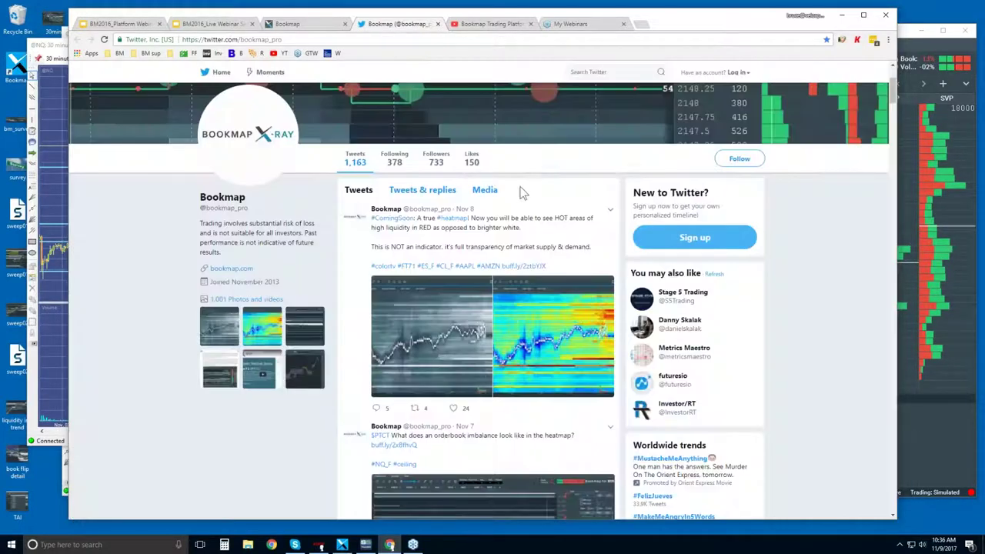
- Look through the Bookmap Trading Platform YouTube channel down to the Order Flow video snippets and Pro Trader Webinar Series
click(493, 24)
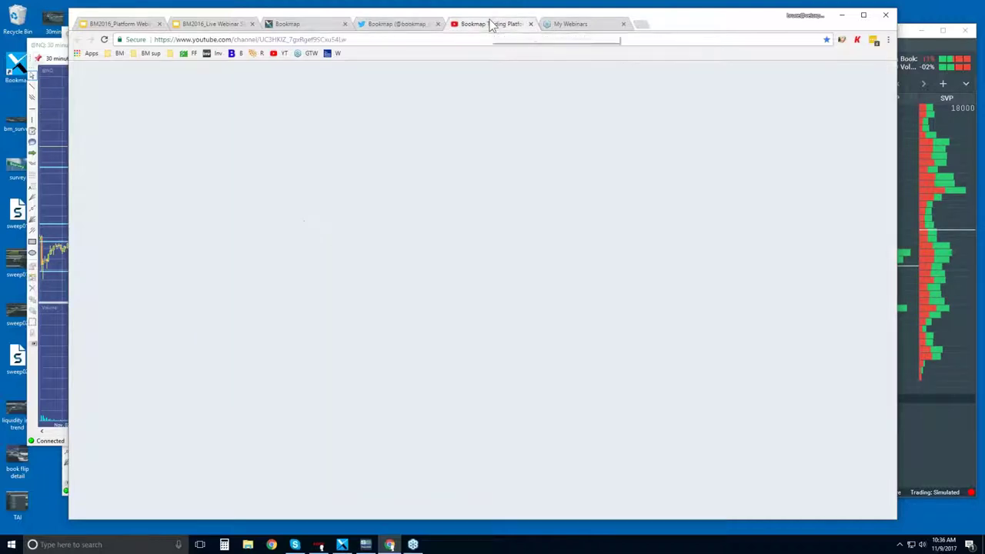
click(245, 387)
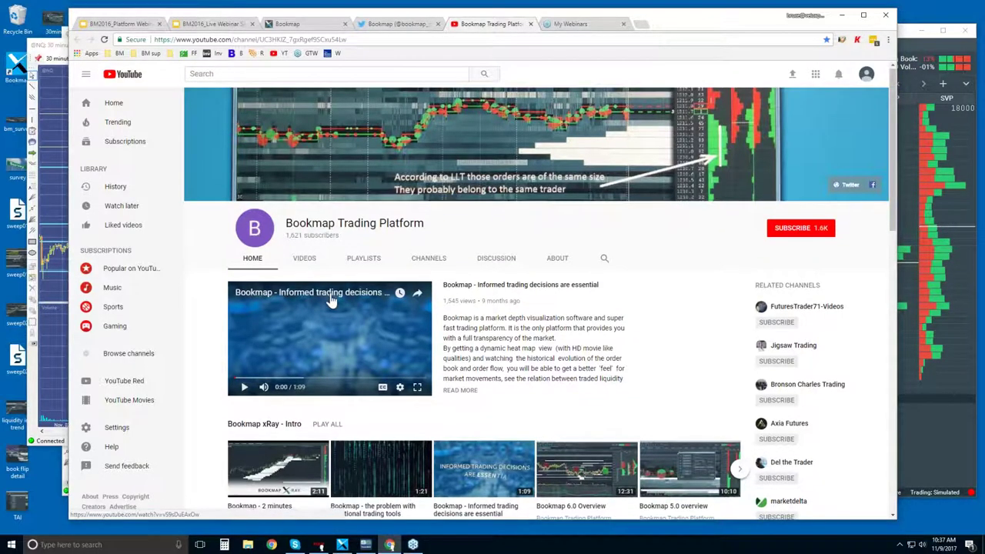
scroll(301, 319, down, 3)
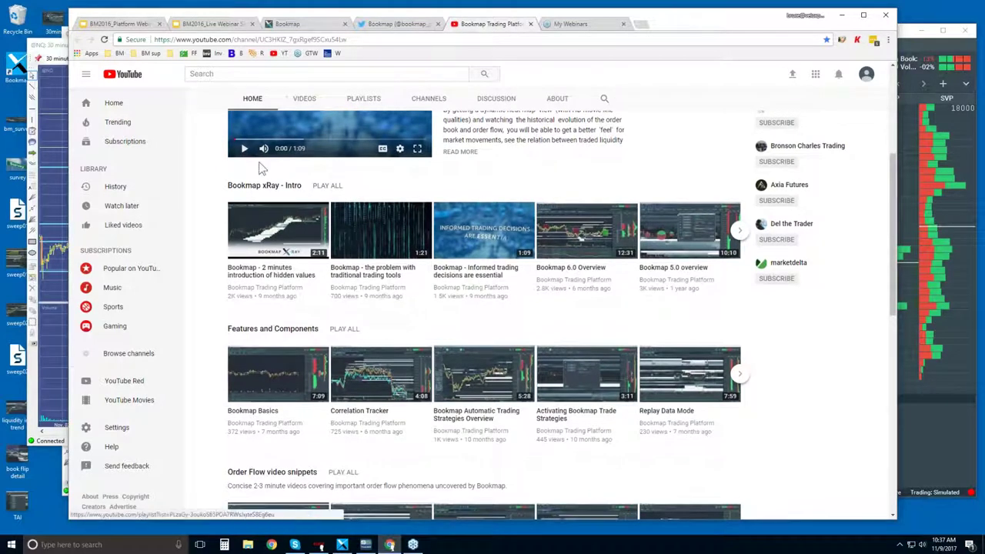
scroll(304, 281, down, 2)
scroll(304, 282, down, 2)
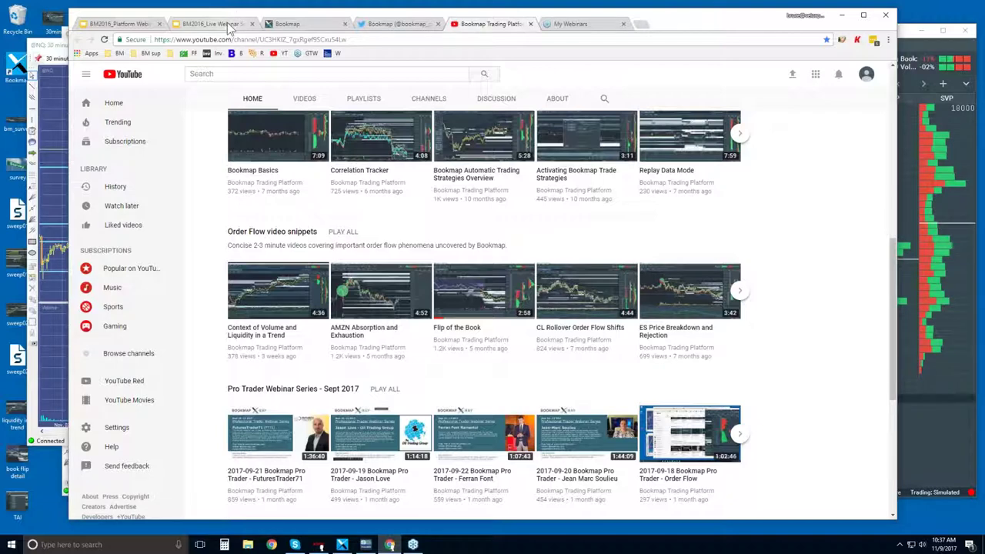
drag(238, 15, 227, 15)
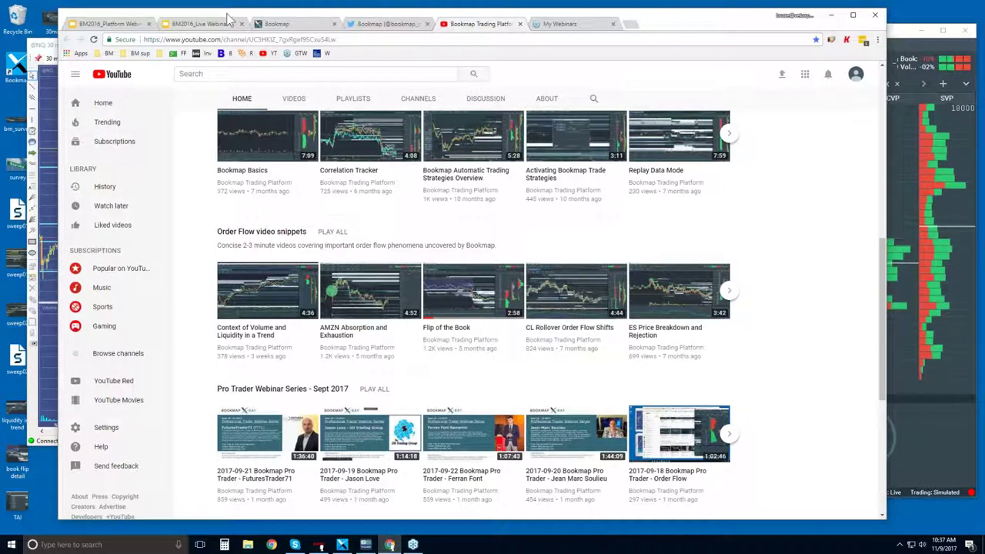
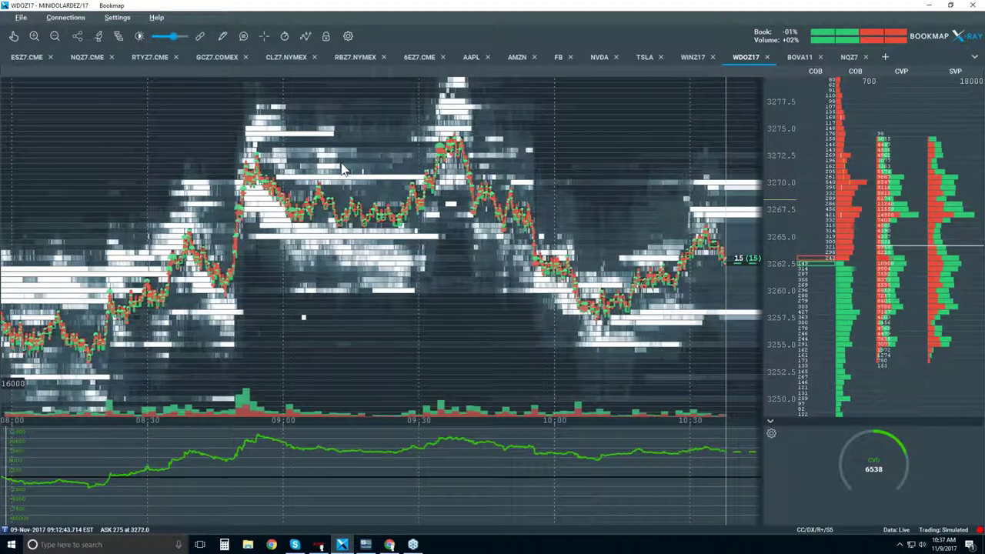
double_click(348, 6)
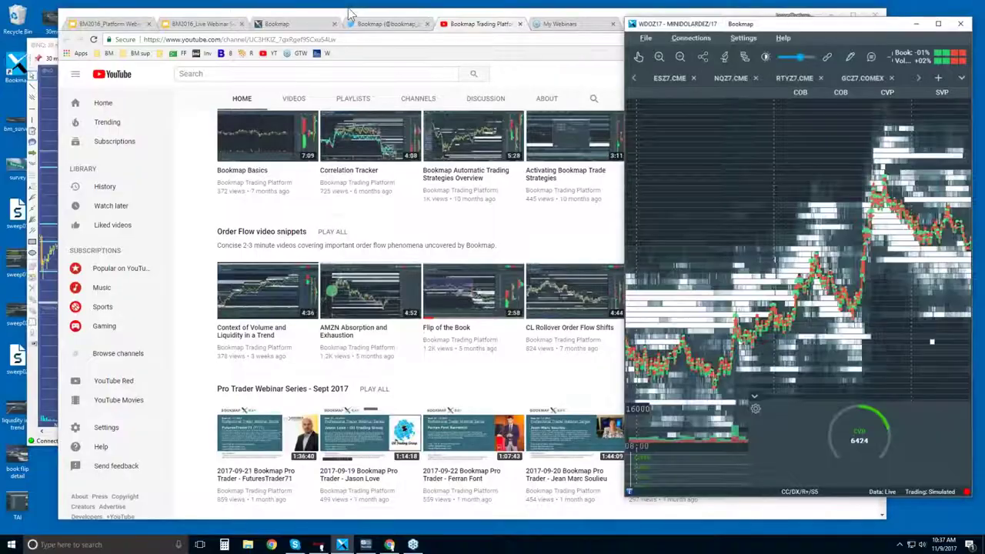
click(44, 50)
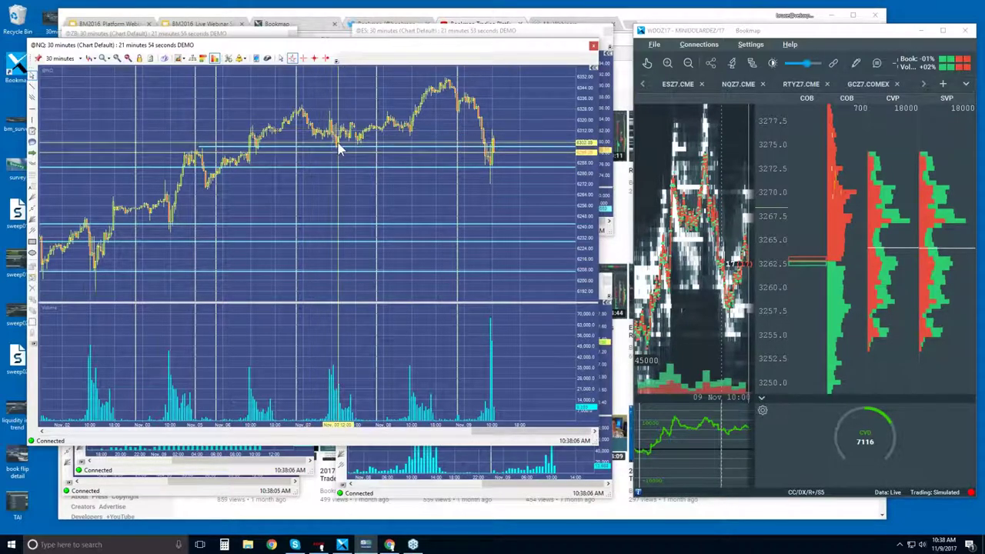
mouse_move(341, 148)
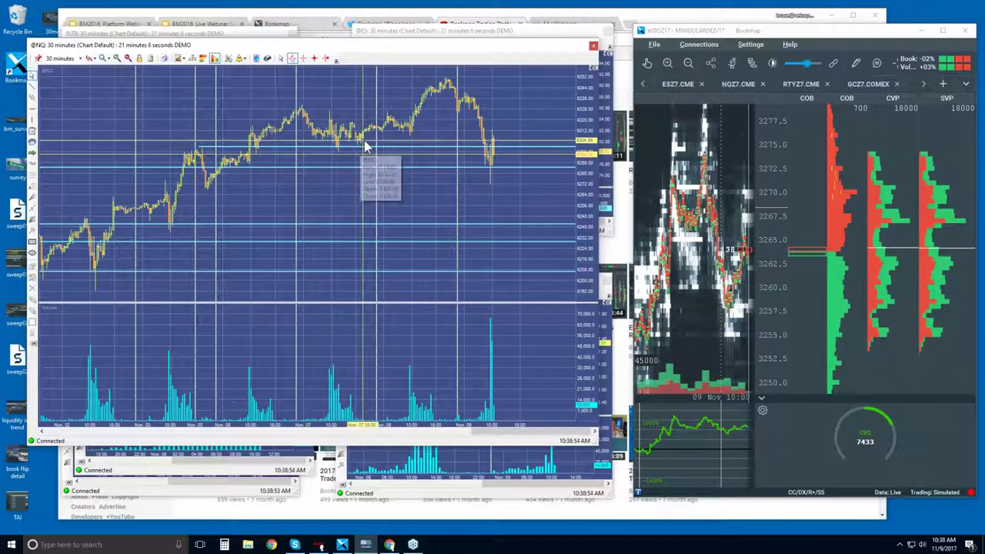
mouse_move(407, 127)
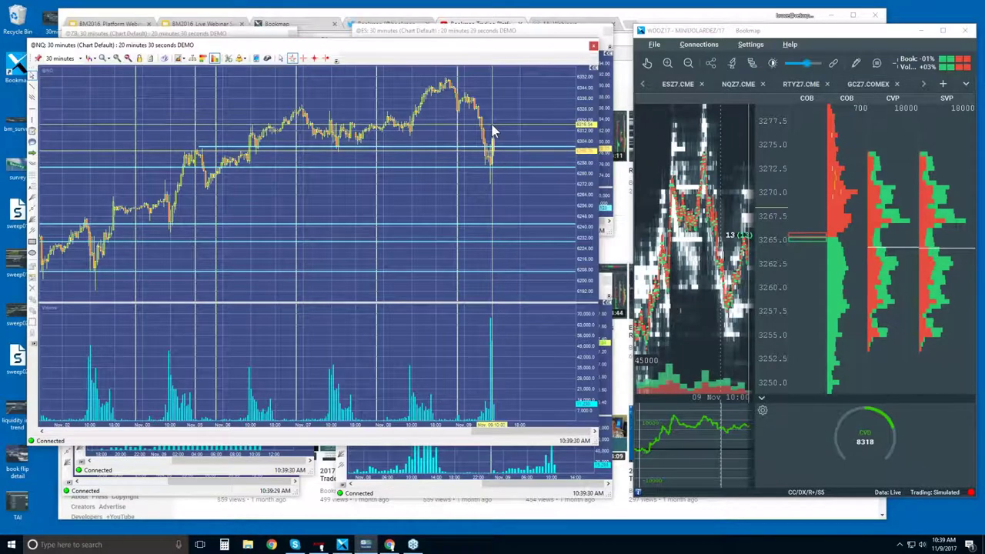
- Maximize the Bookmap window and show the NQZ7.CME heatmap with price history back to about 08:00
double_click(791, 34)
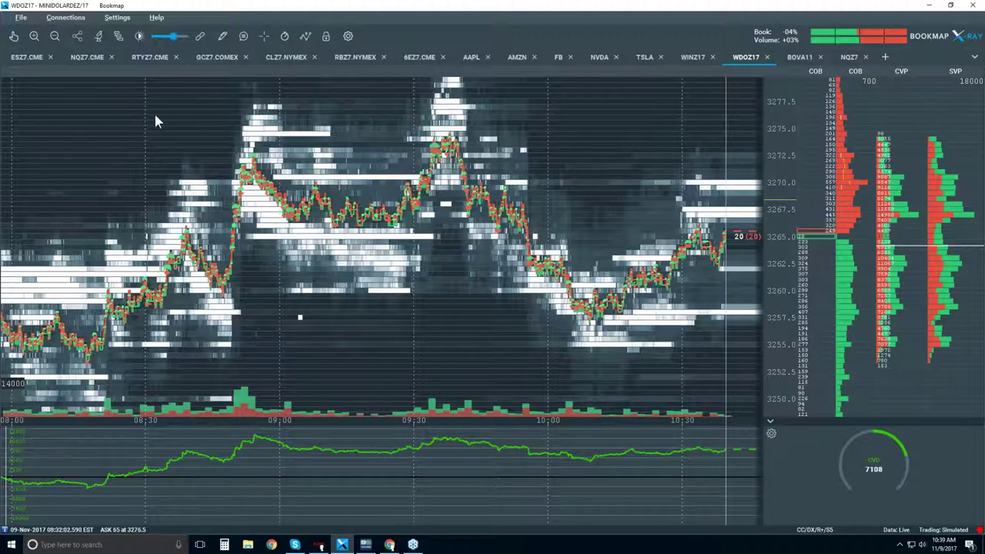
click(87, 57)
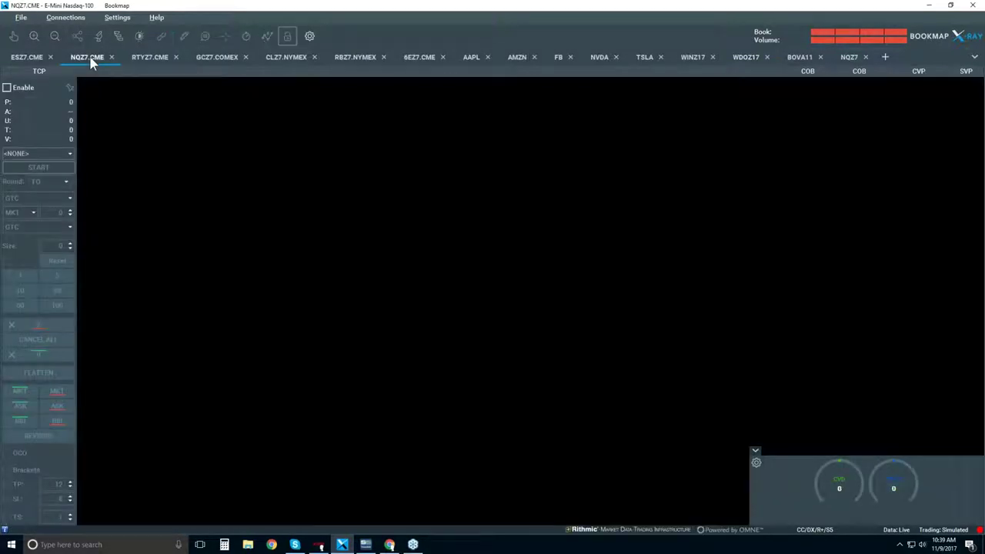
scroll(271, 157, down, 10)
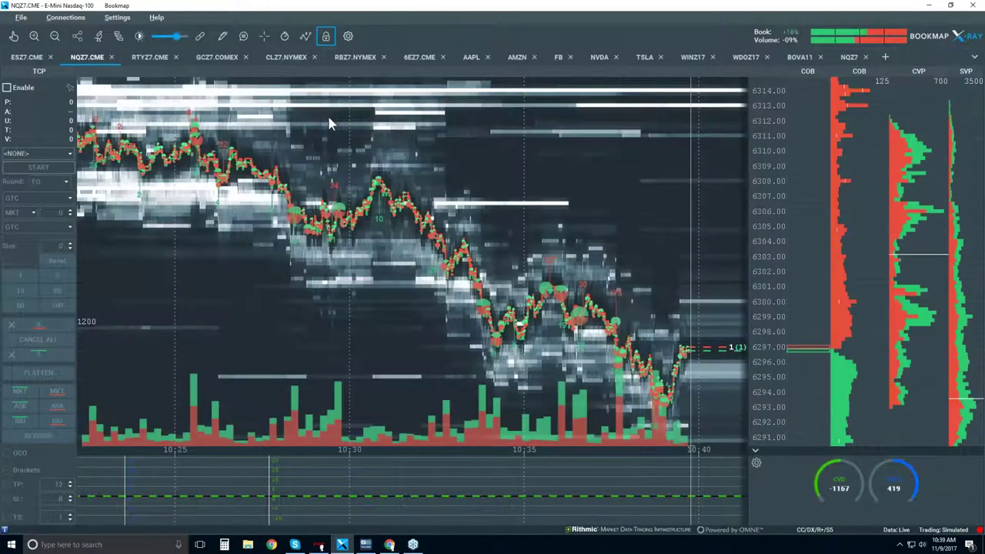
scroll(370, 146, down, 5)
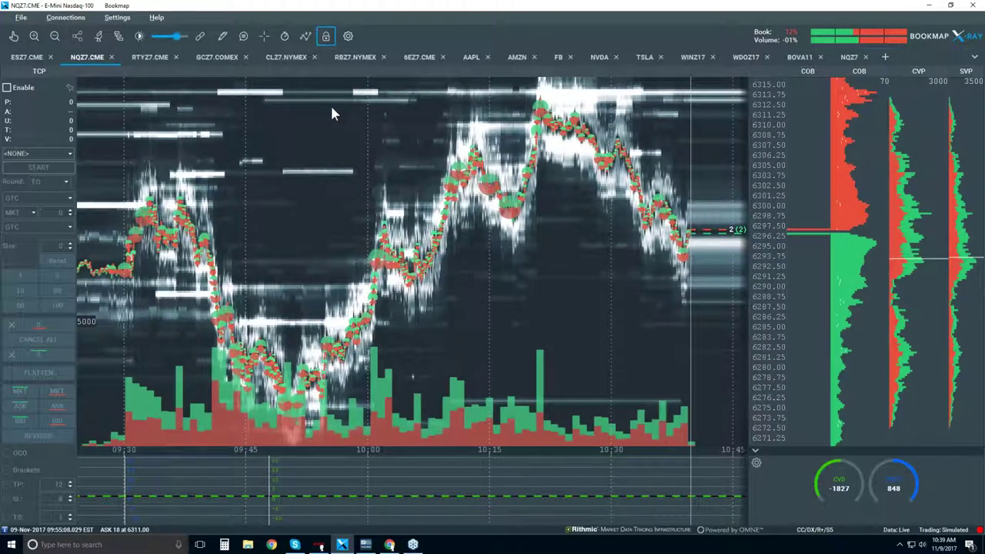
scroll(341, 108, down, 5)
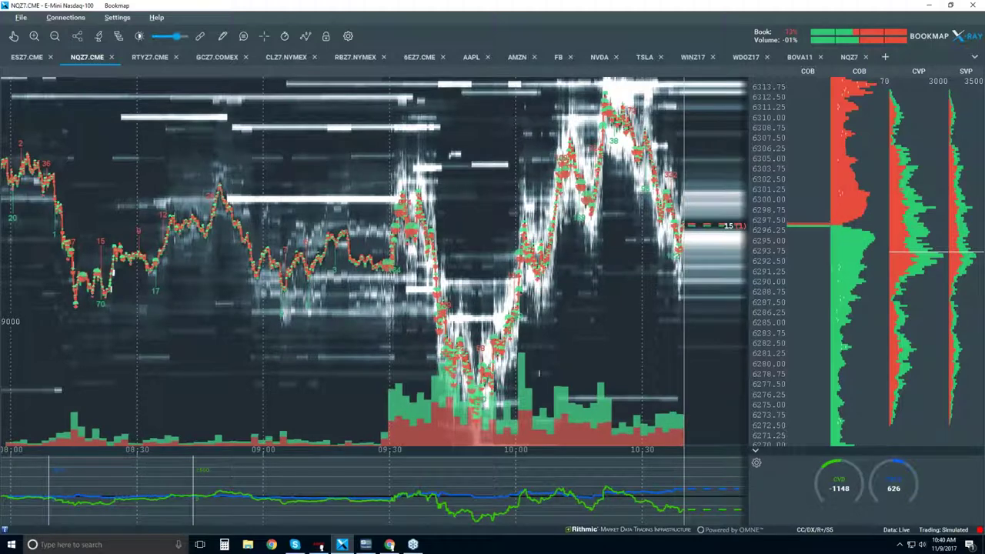
- Collapse the indicator pane below the NQZ7.CME heatmap and reduce the height of the volume bars
click(754, 454)
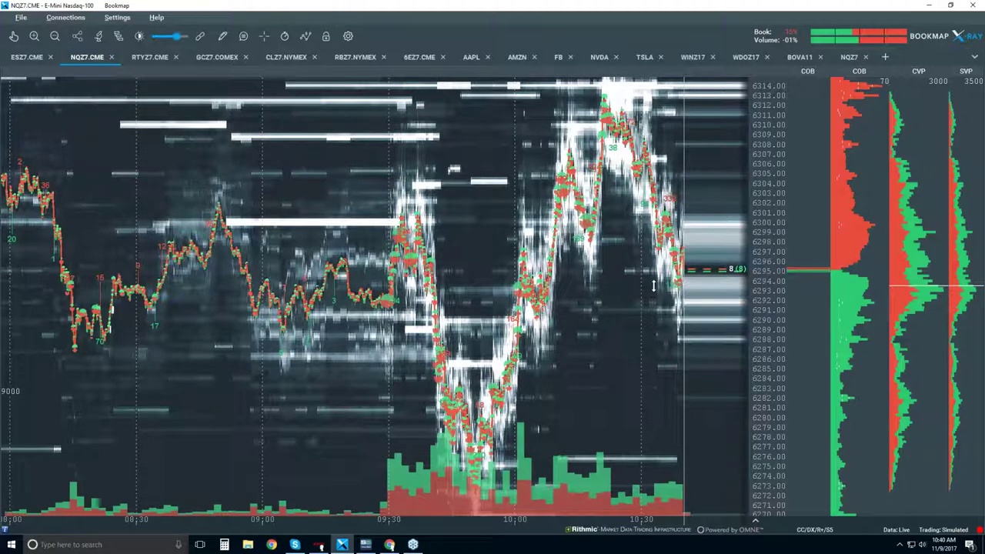
scroll(645, 280, down, 1)
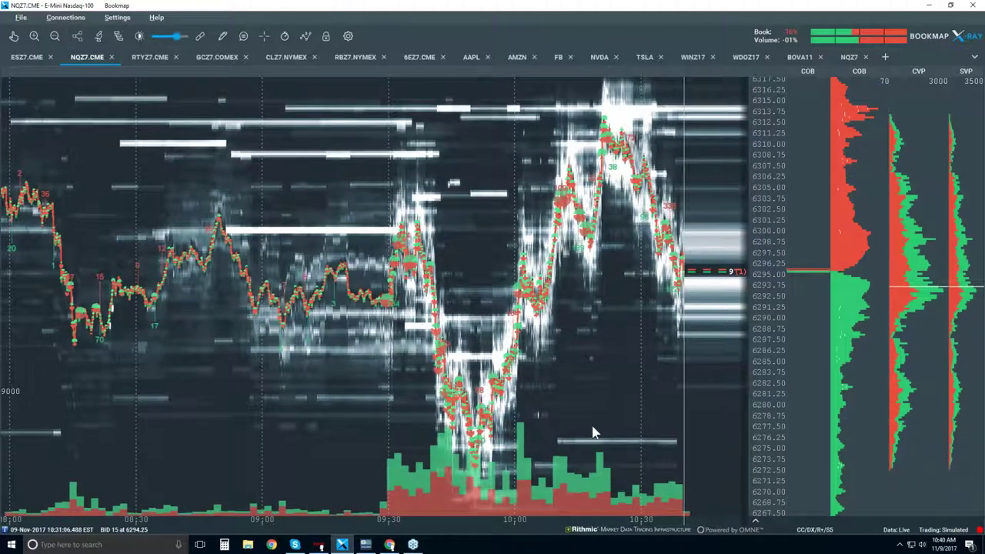
drag(583, 390, 582, 462)
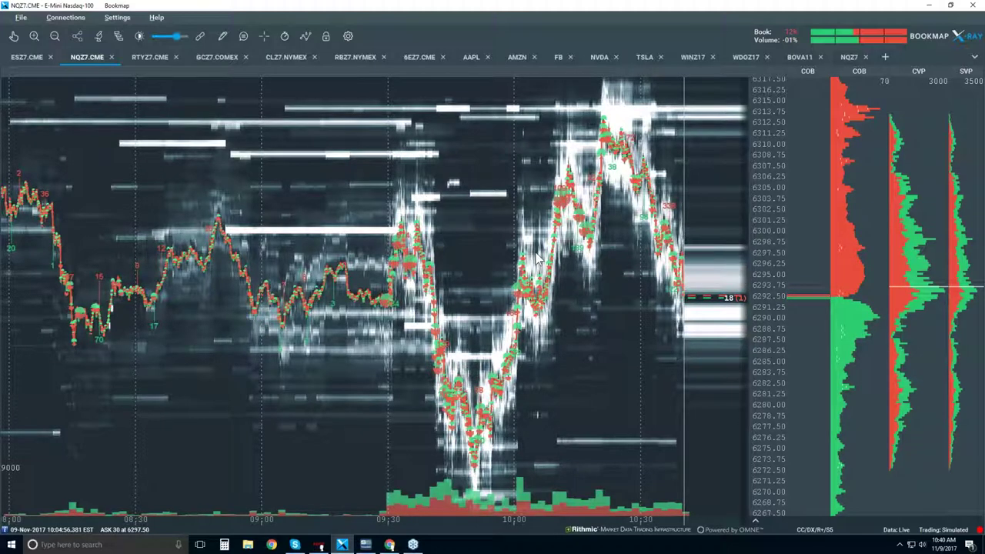
scroll(537, 258, up, 1)
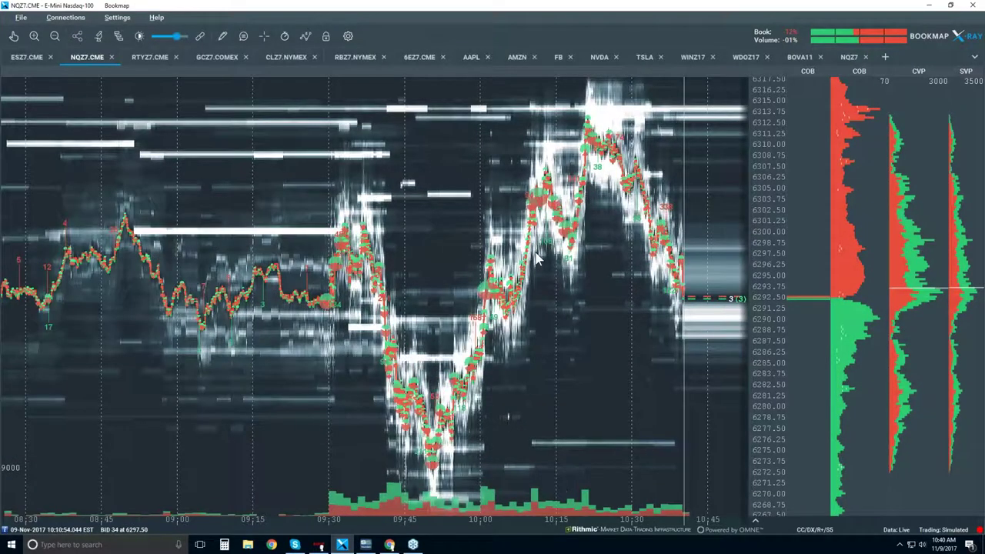
- Show candlestick bars on the NQZ7.CME chart and turn off the volume dots, best bid/ask, indicators, heatmap and extended layers
scroll(536, 259, up, 2)
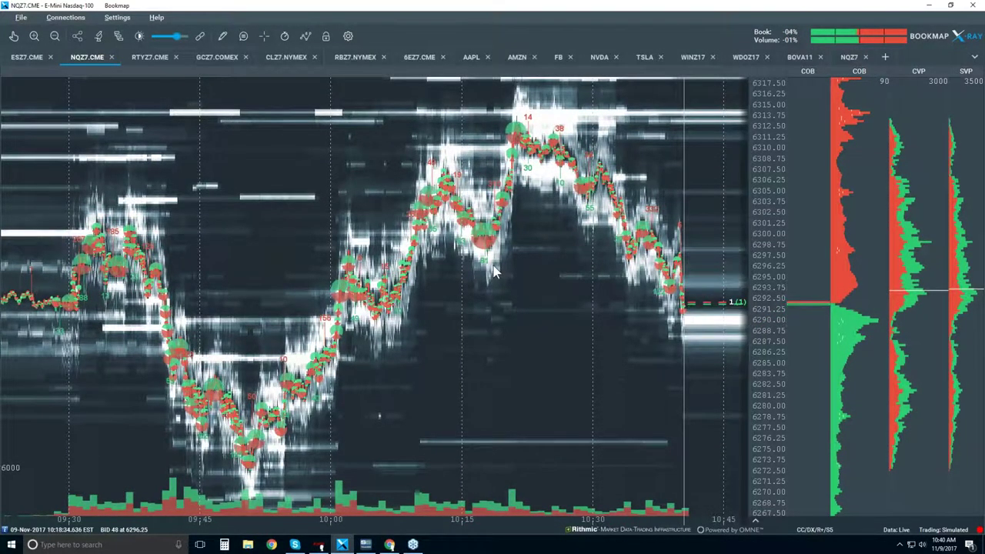
scroll(494, 271, up, 1)
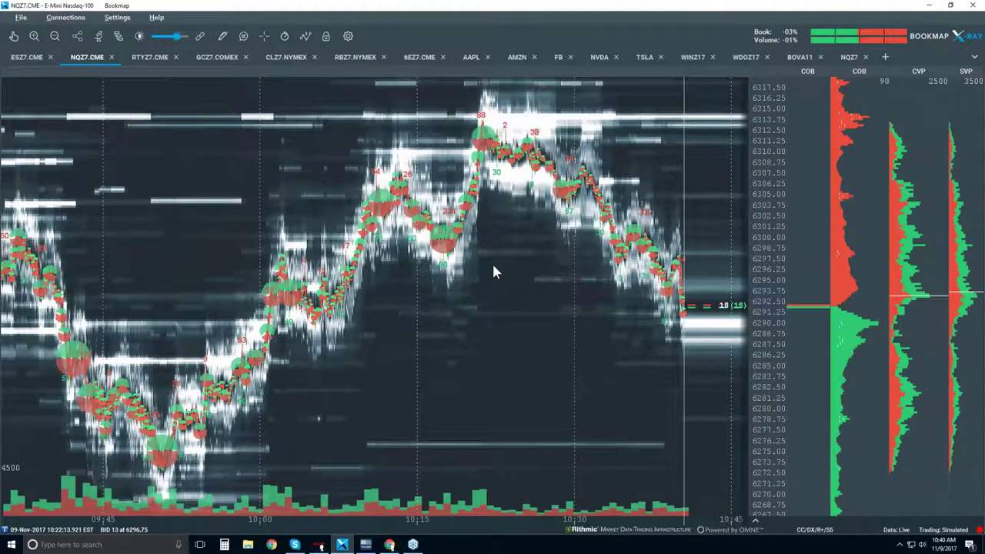
scroll(494, 271, up, 2)
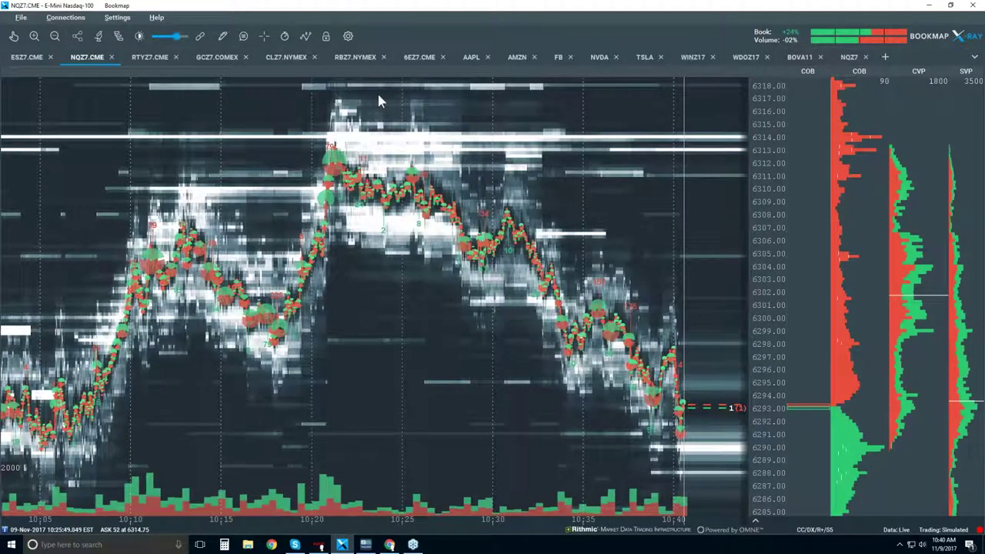
click(306, 36)
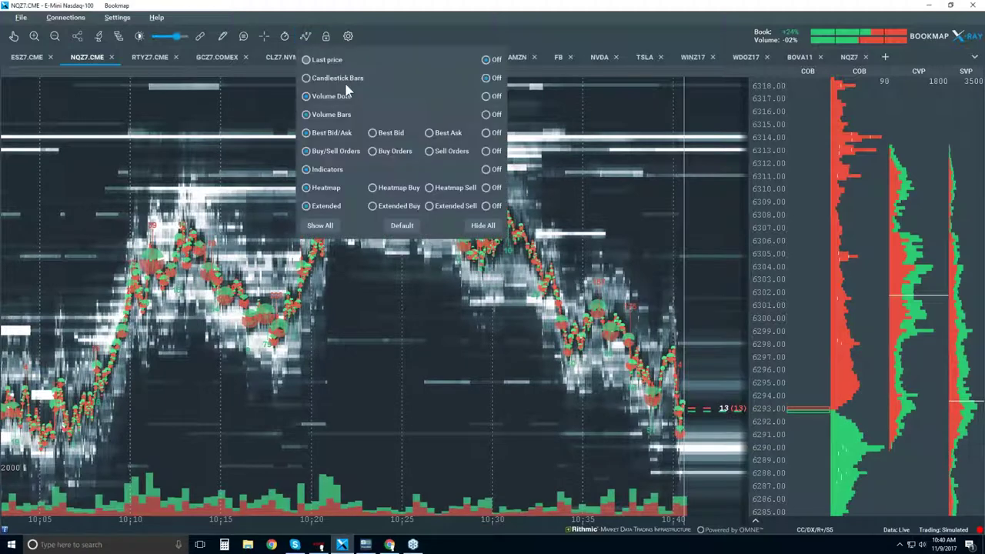
click(331, 79)
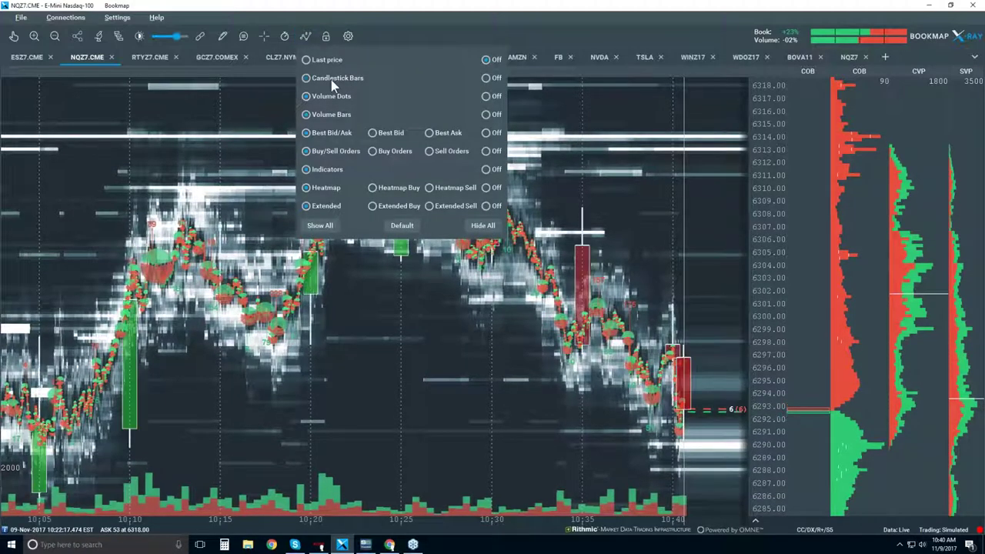
click(486, 97)
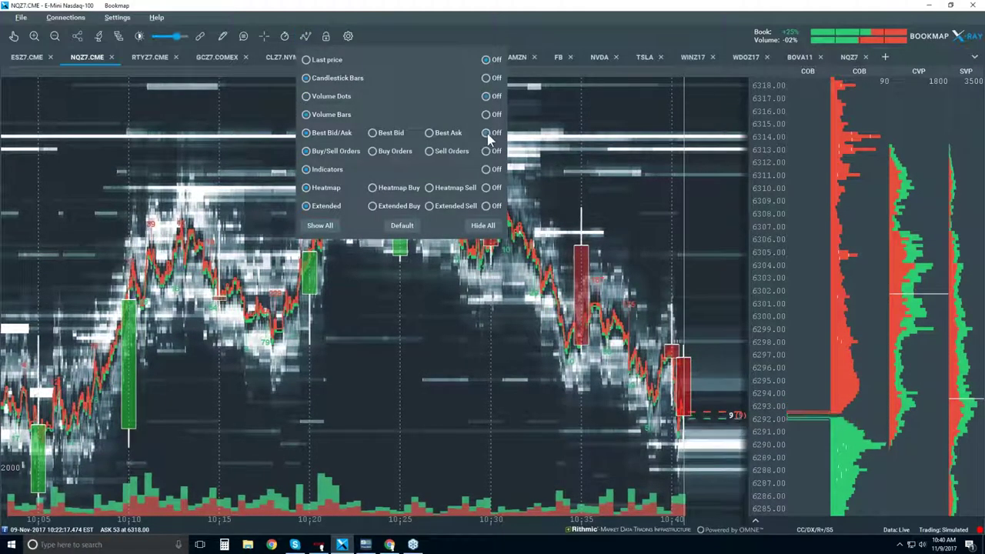
click(486, 169)
click(487, 187)
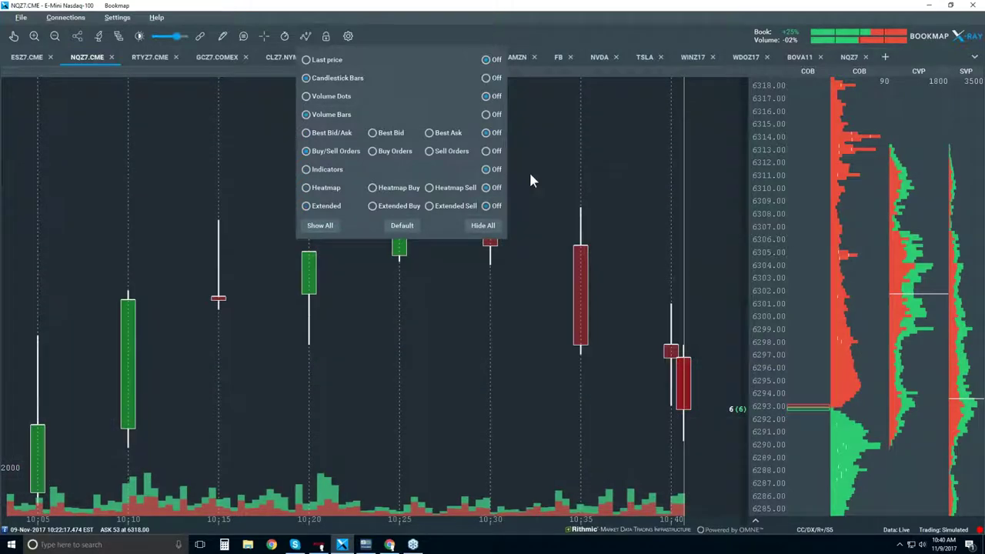
click(563, 153)
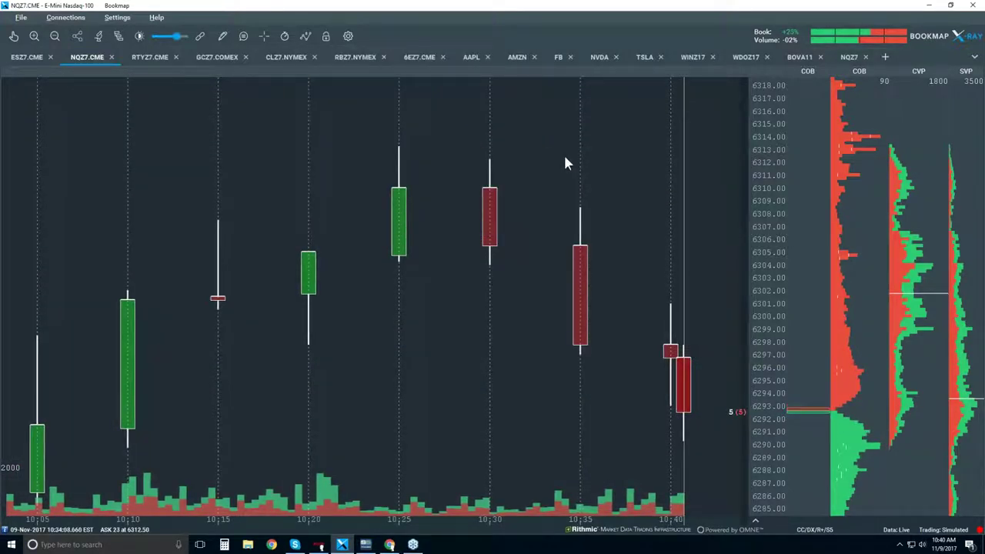
- Overlay the best bid/ask lines on the NQZ7.CME candlesticks, with price history back to about 08:00
scroll(564, 152, down, 2)
scroll(565, 160, down, 2)
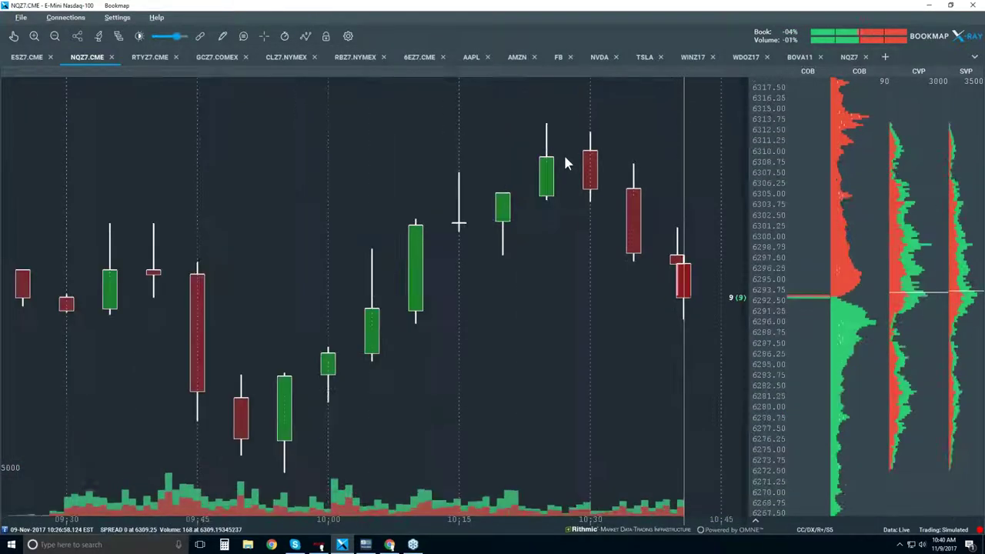
scroll(565, 162, down, 2)
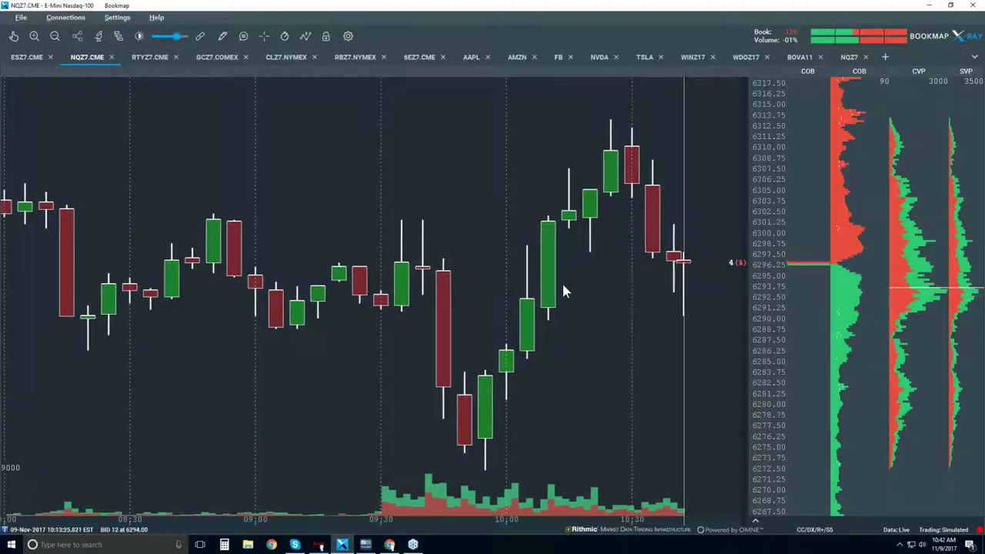
click(347, 35)
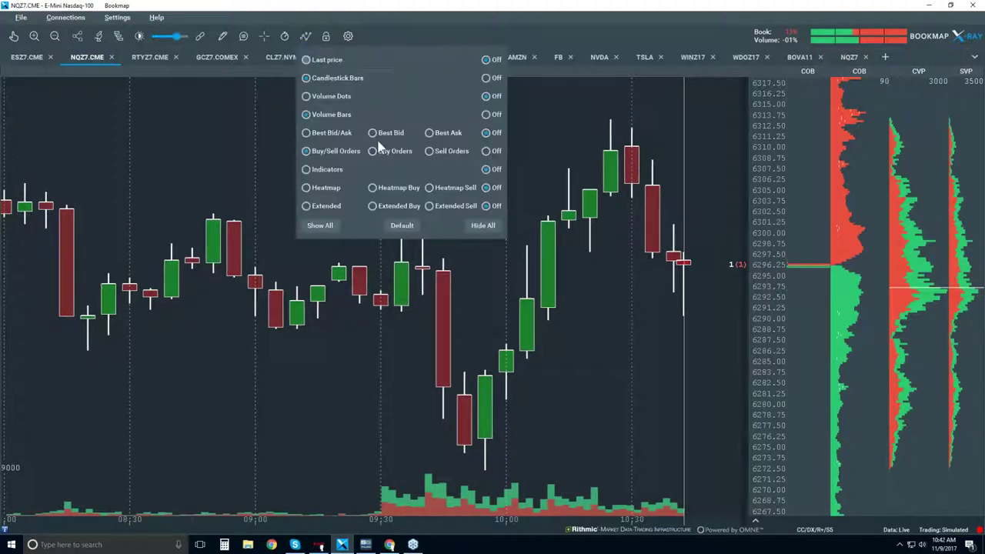
click(316, 135)
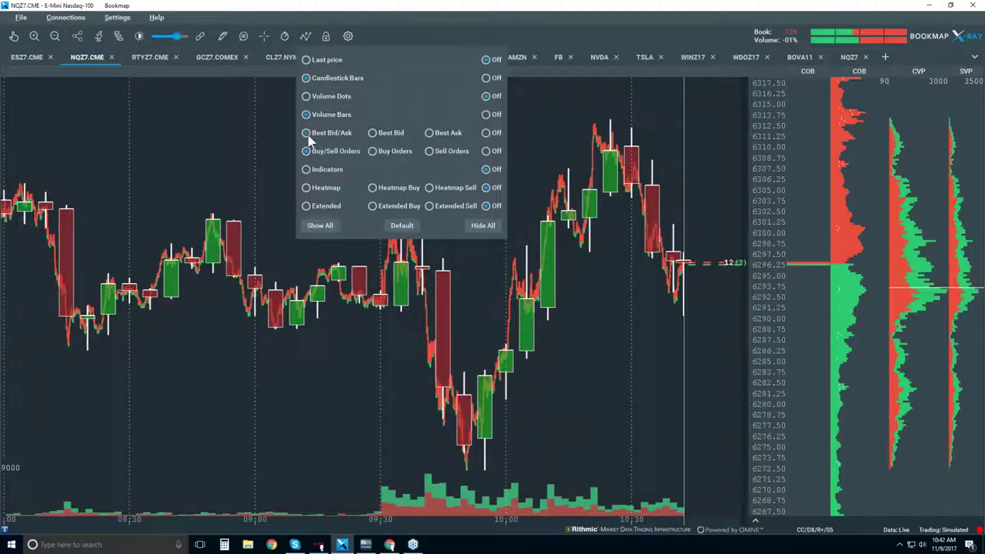
click(360, 177)
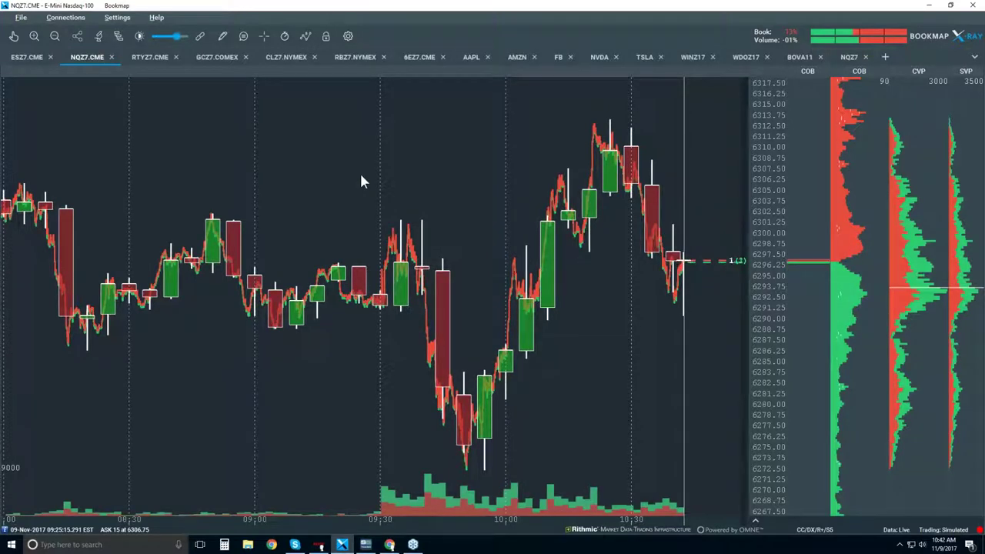
- Enable chart panning and show volume dots over the candlesticks between about 09:35 and 10:00
click(13, 36)
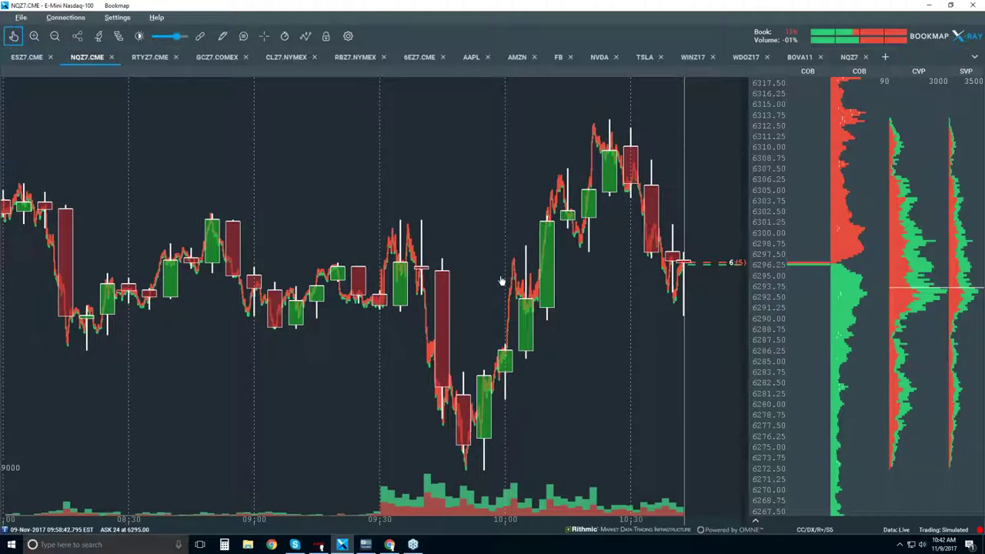
scroll(501, 275, up, 2)
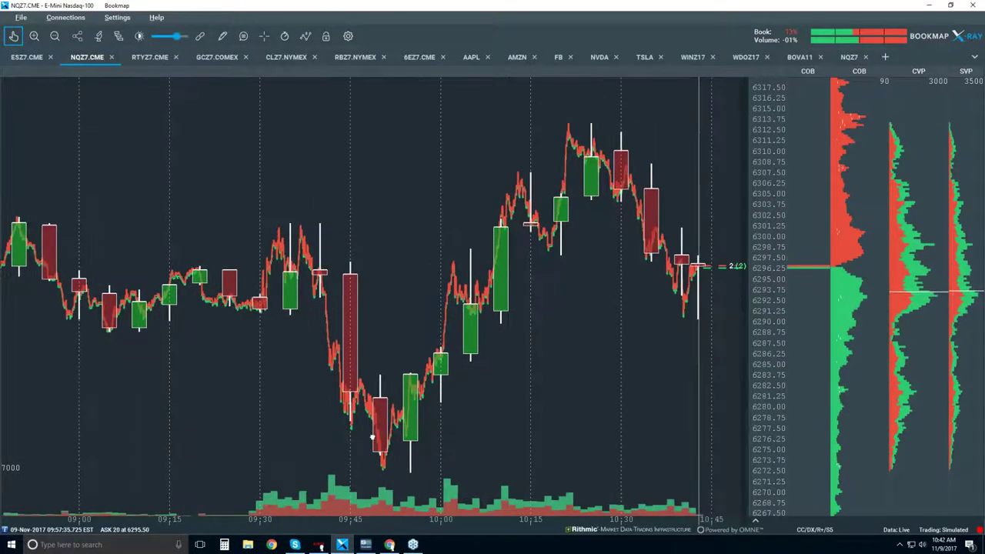
scroll(391, 371, up, 2)
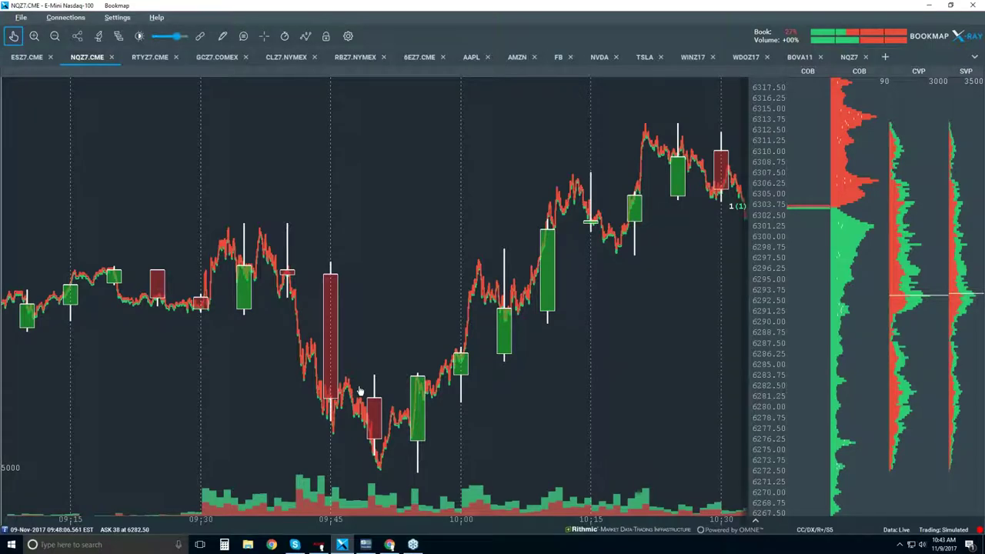
scroll(358, 391, up, 2)
scroll(368, 365, up, 2)
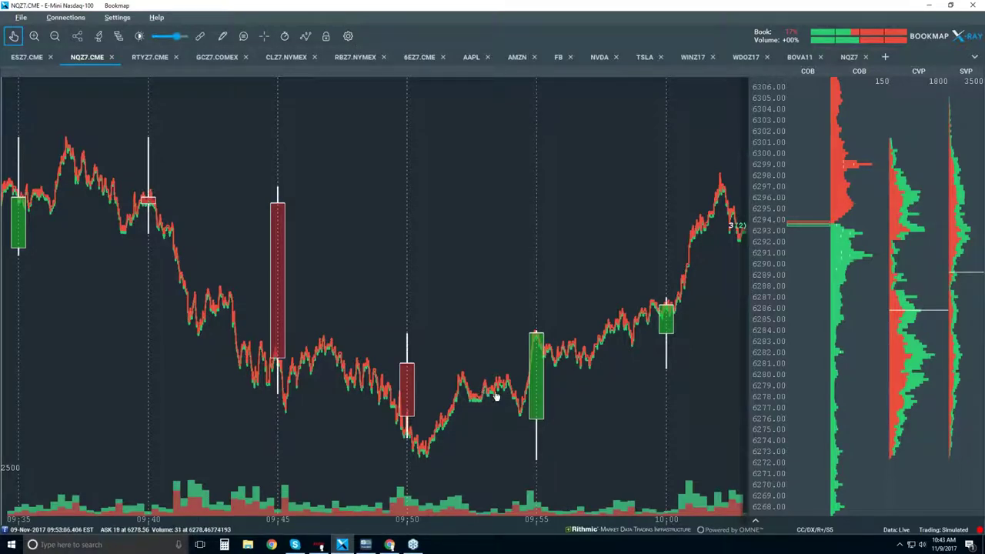
click(304, 38)
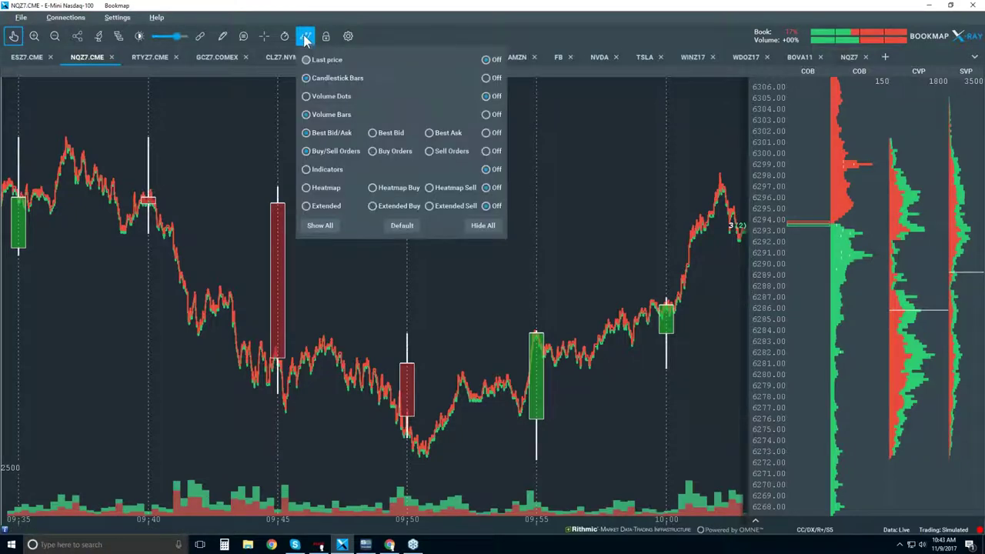
click(332, 96)
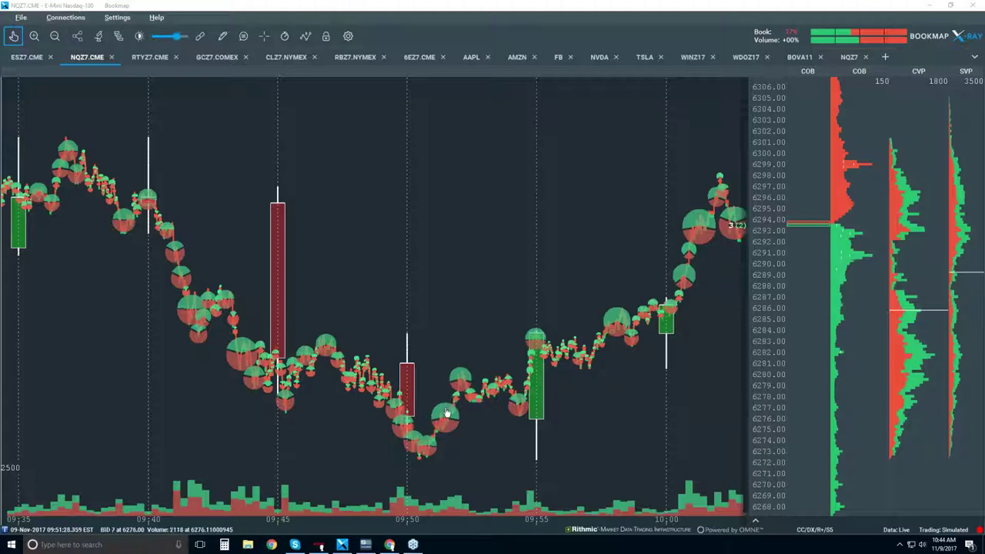
- Reduce the dot size in the Volume Dots study configuration, keeping the pie display
click(99, 36)
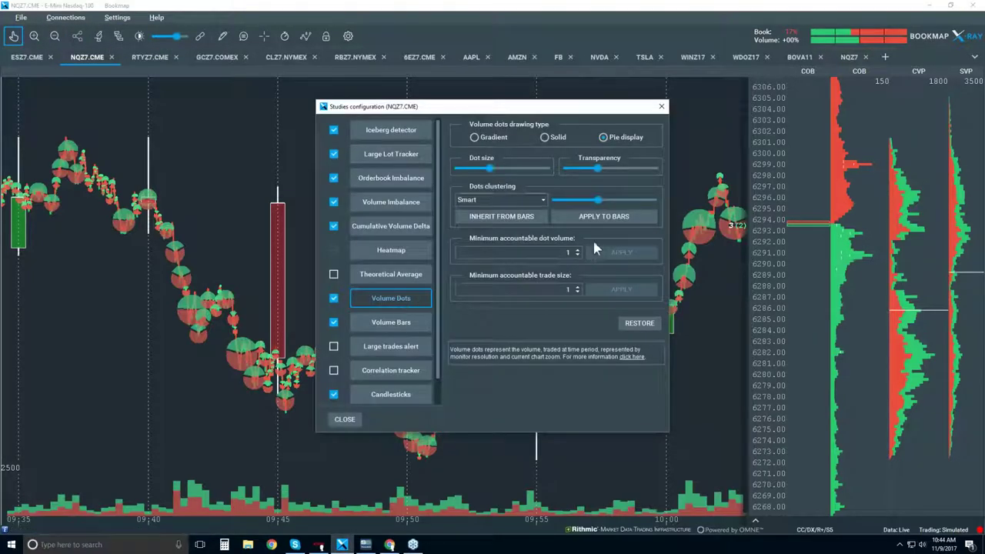
drag(490, 168, 474, 167)
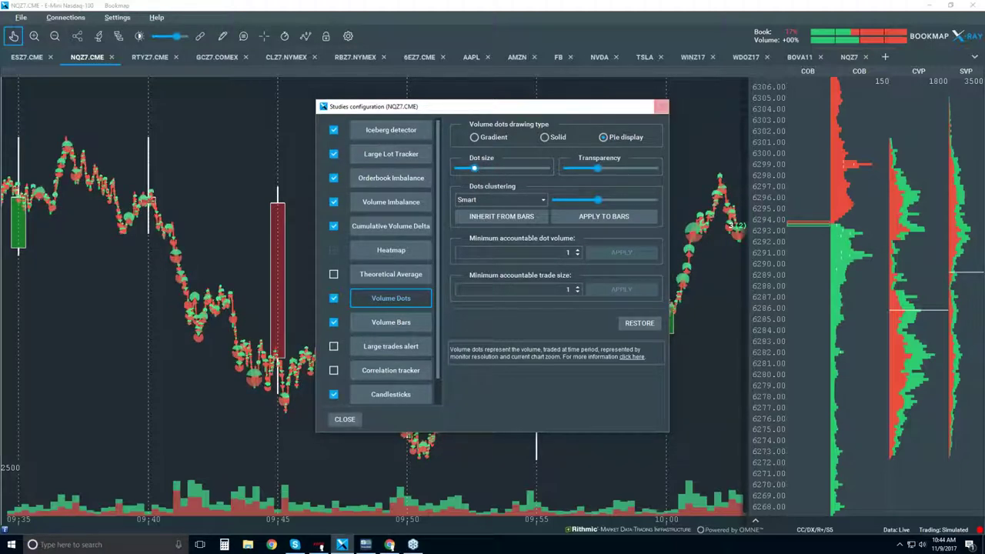
click(661, 107)
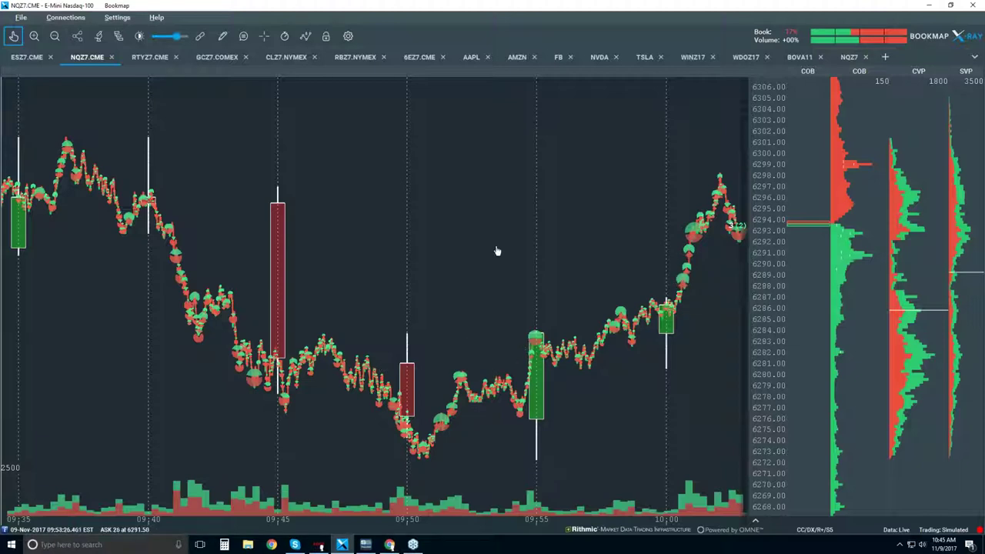
- Examine the trades and bid/ask changes around the 09:50 low down to individual milliseconds at 09:50:46
scroll(496, 251, down, 4)
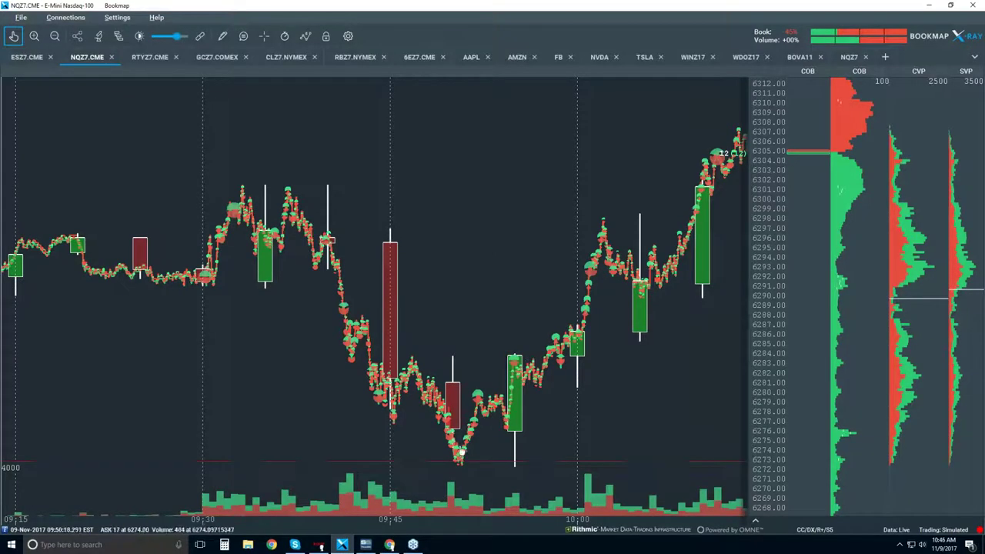
scroll(460, 452, up, 2)
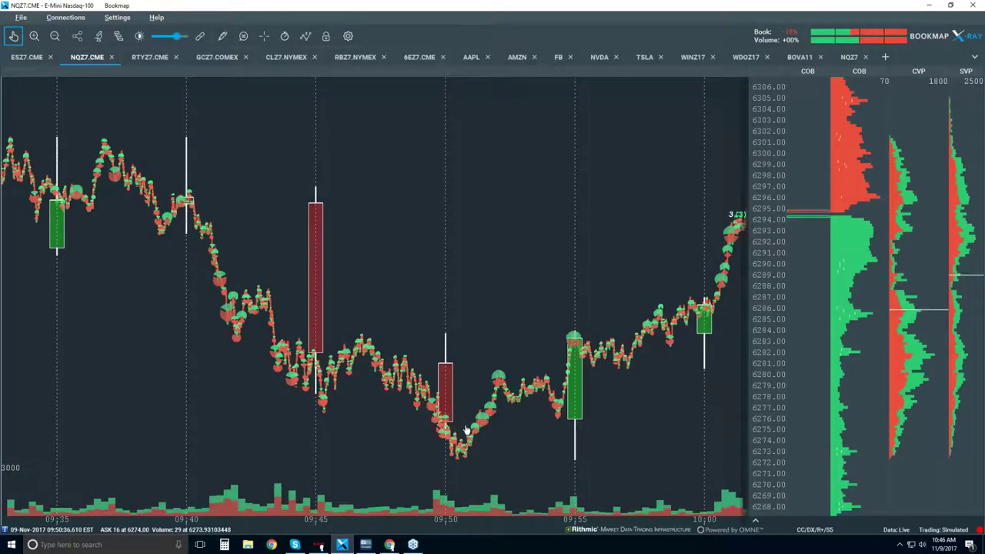
scroll(466, 428, up, 1)
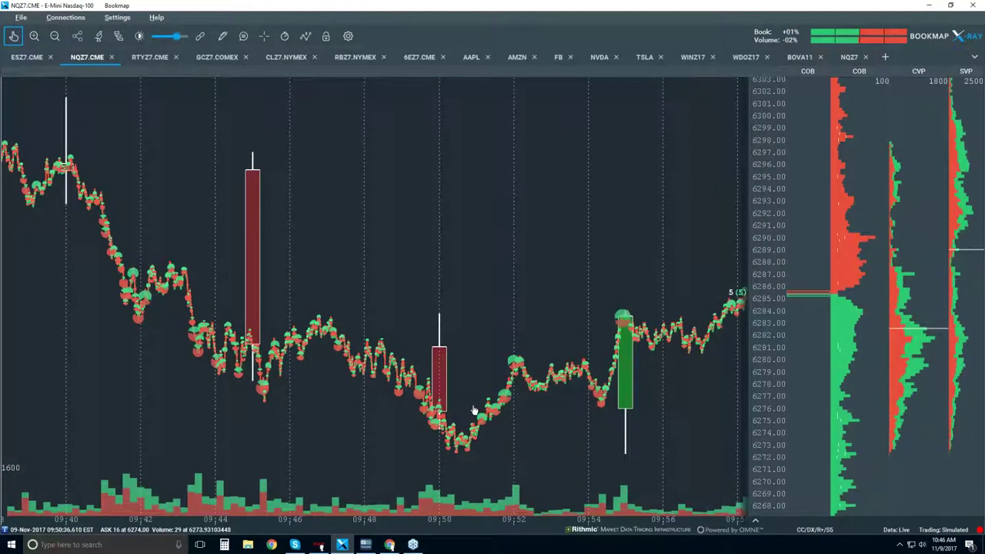
scroll(475, 408, up, 2)
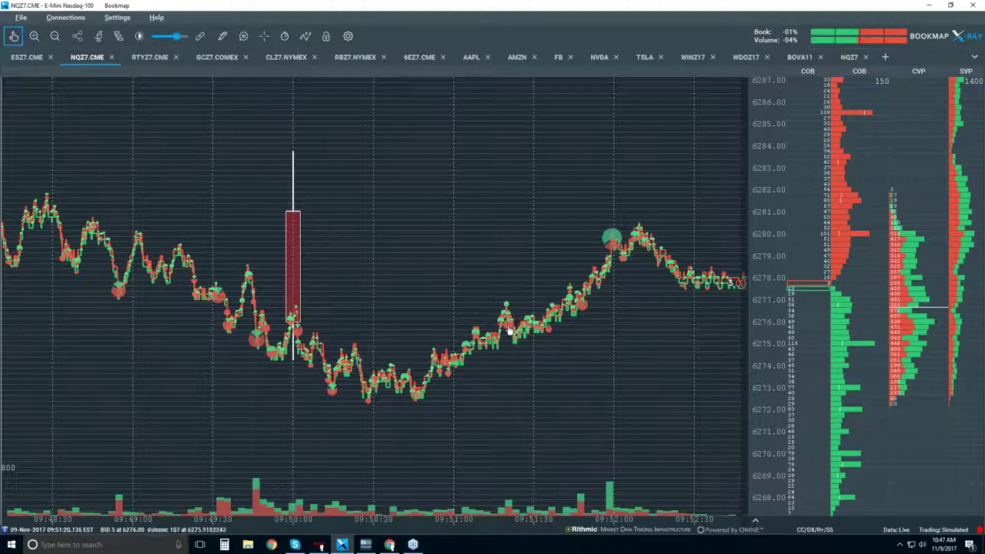
scroll(416, 388, up, 10)
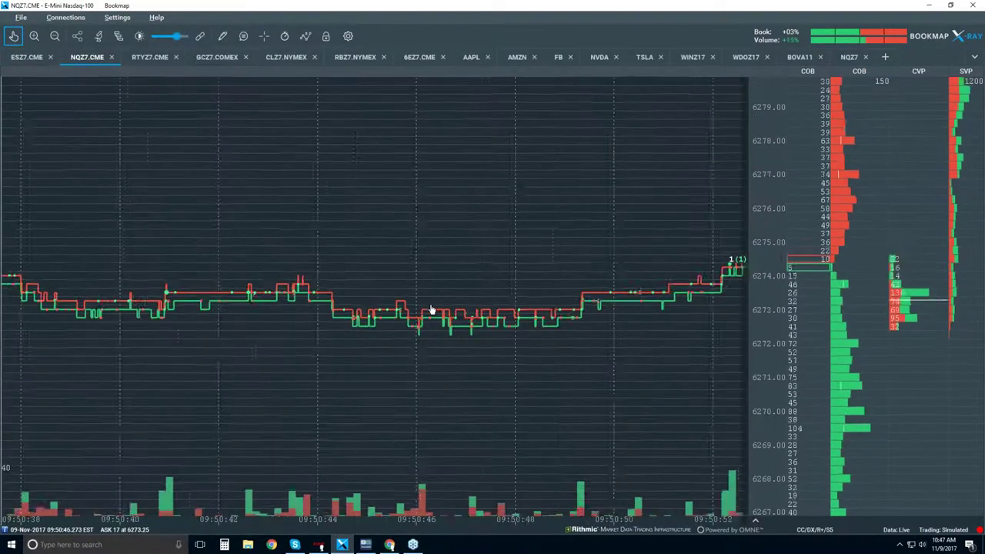
scroll(431, 311, up, 6)
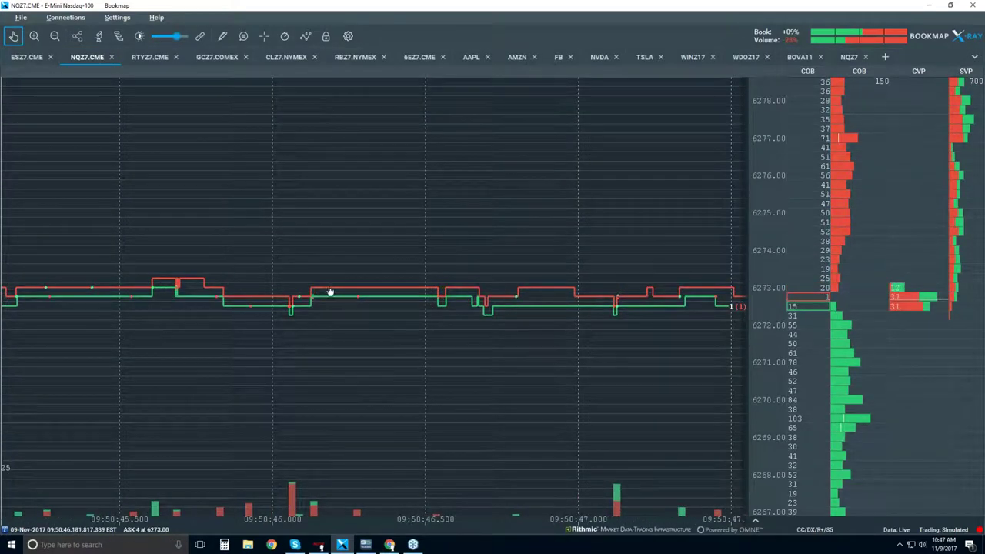
scroll(319, 296, up, 3)
scroll(244, 289, up, 4)
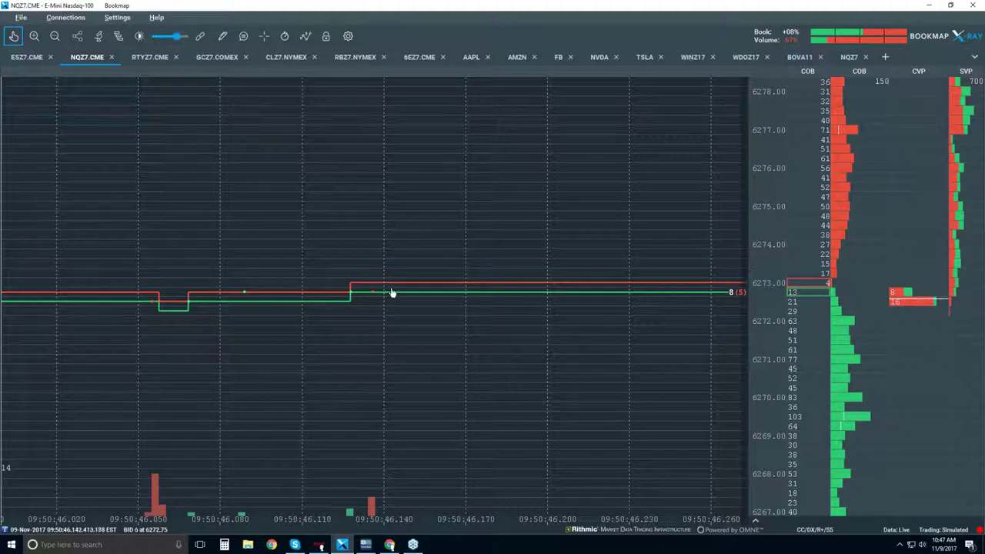
scroll(381, 290, up, 3)
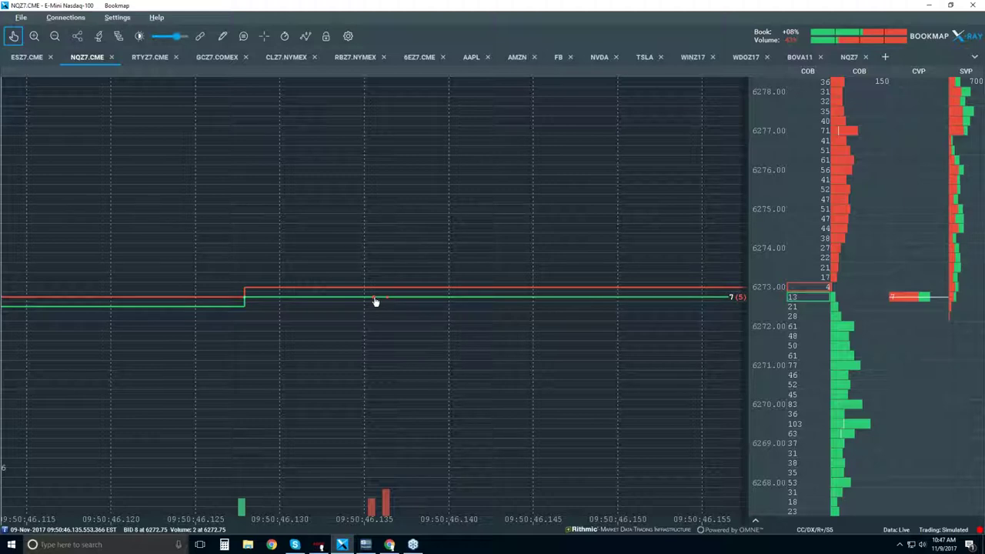
- Turn on the cursor data tips and inspect the bid/ask step near 09:50:46.128 at microsecond scale and in its surrounding second
click(243, 36)
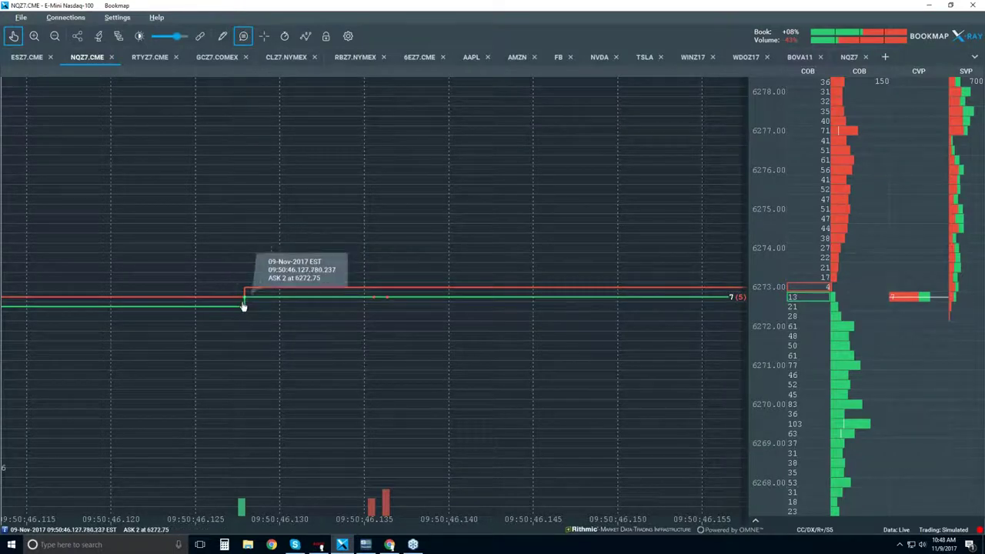
scroll(248, 303, up, 5)
scroll(259, 303, up, 3)
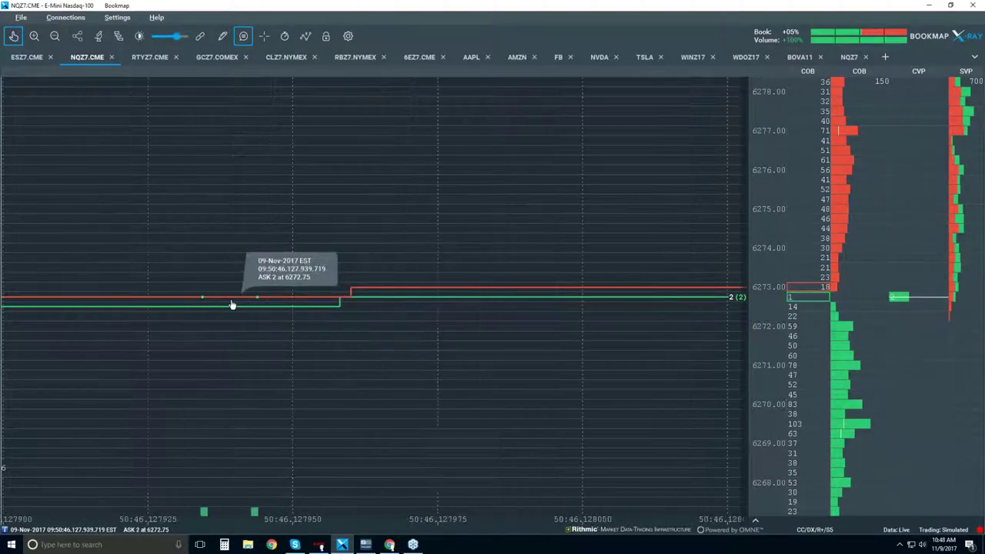
scroll(232, 304, up, 1)
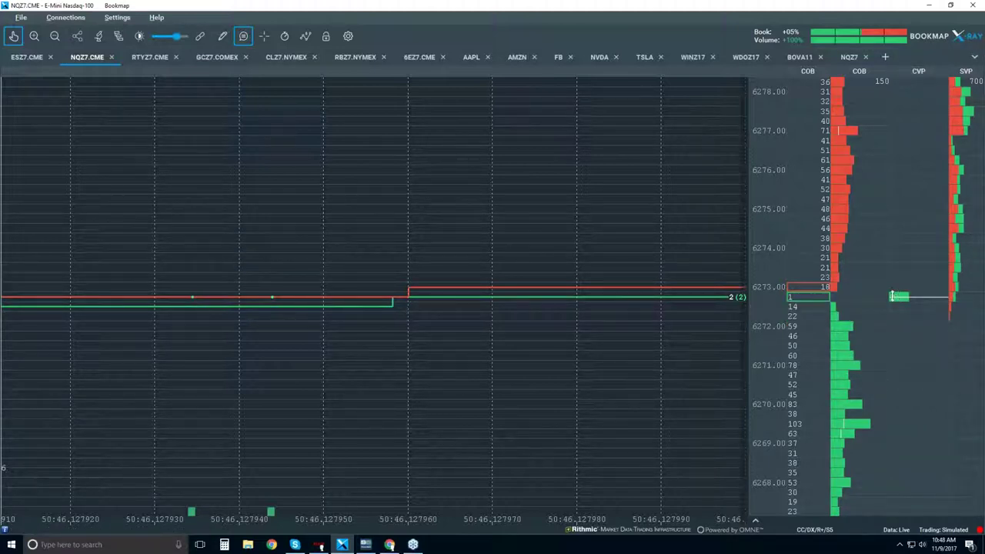
scroll(462, 269, down, 5)
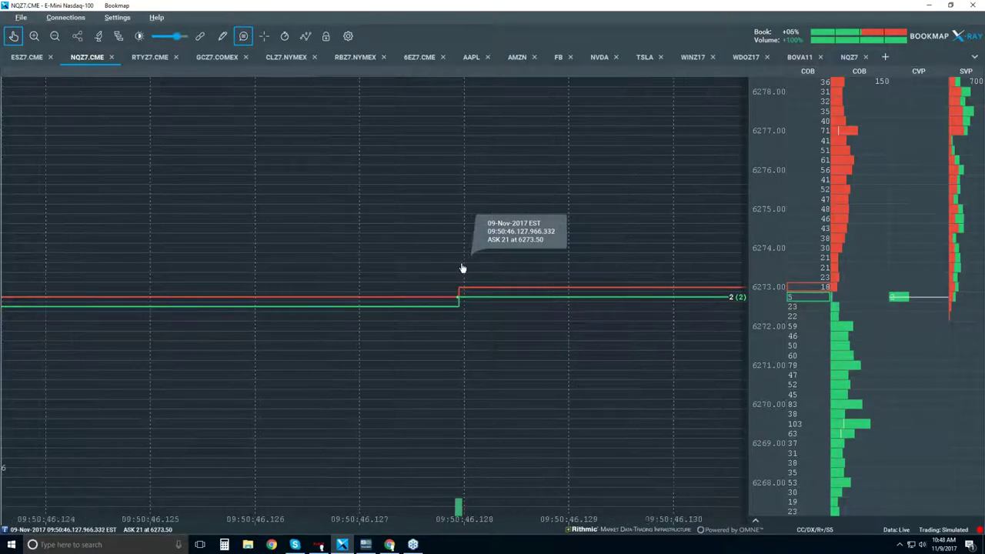
scroll(462, 269, down, 5)
scroll(463, 269, down, 5)
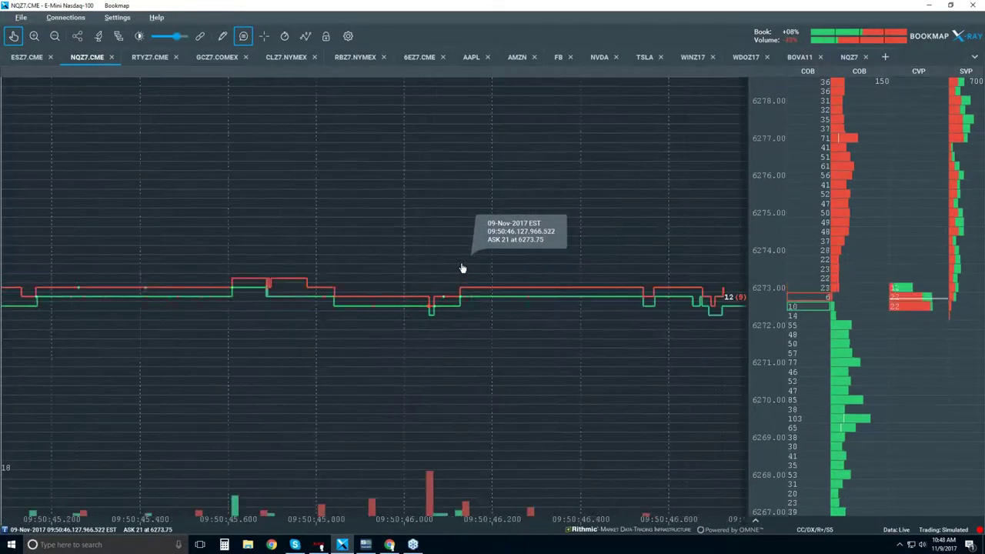
- Widen the view around the 09:50 low to several minutes and turn off chart panning to return to the live price
scroll(463, 268, down, 3)
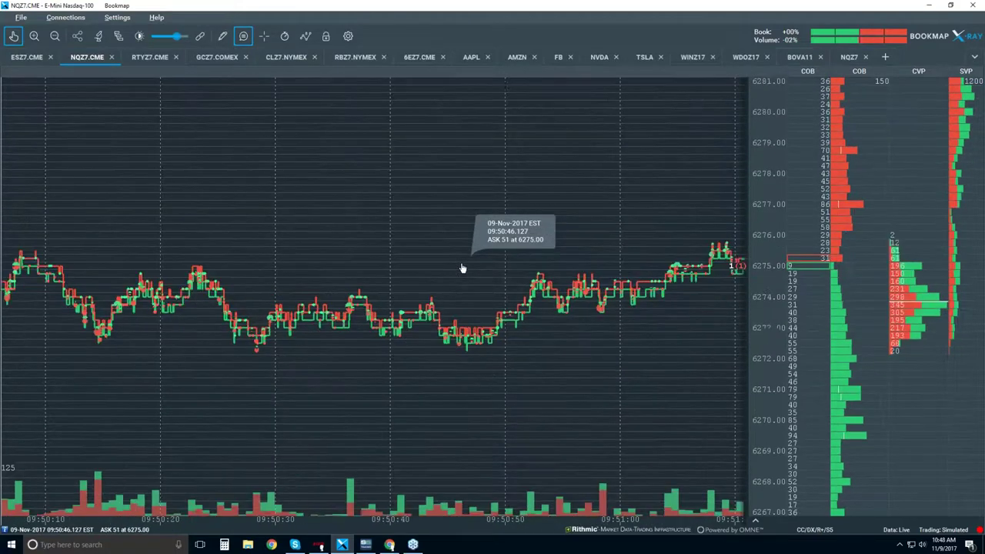
scroll(462, 268, down, 3)
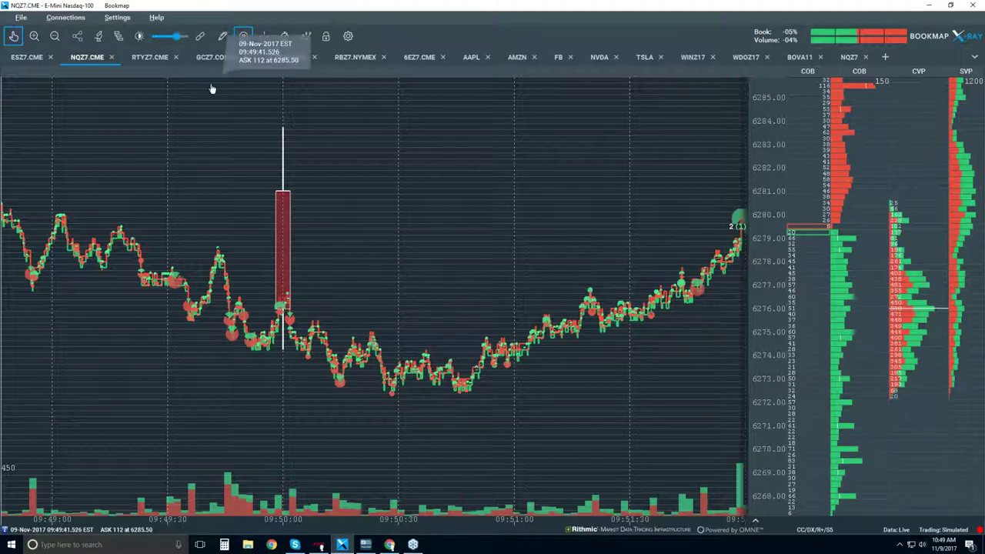
click(13, 36)
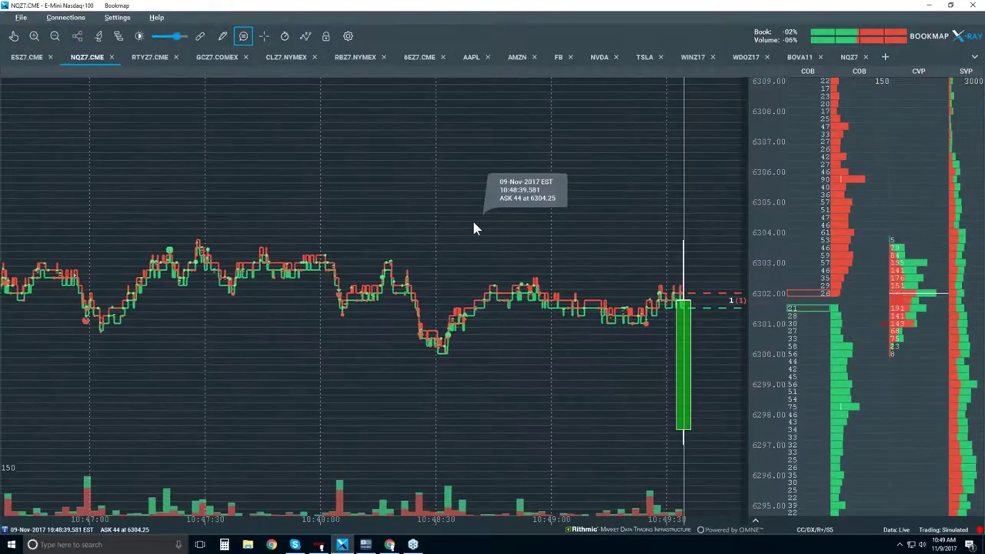
- Compare the candlesticks with the live bid/ask lines and volume dots, from the session since 09:00 down to the latest few minutes
scroll(472, 228, down, 1)
scroll(473, 228, down, 4)
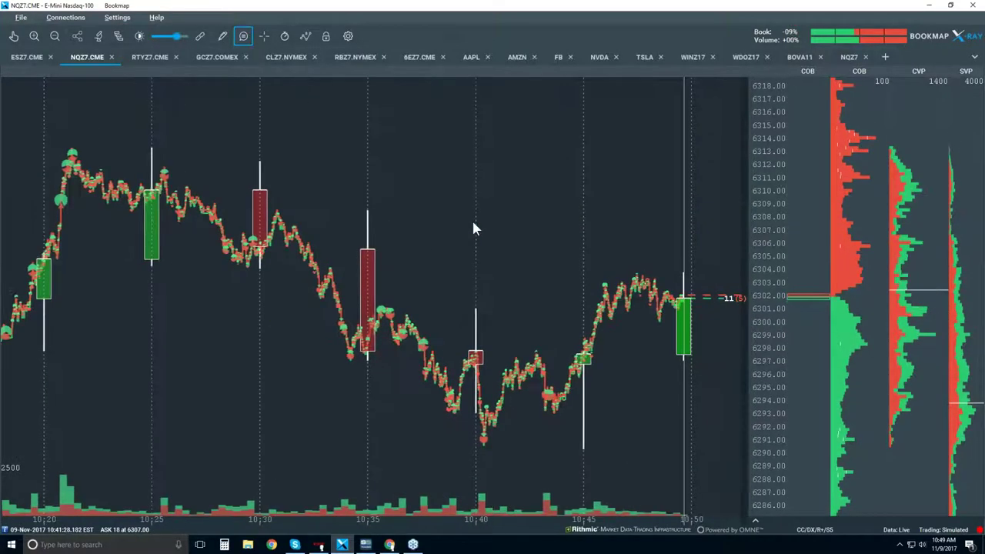
scroll(473, 228, down, 2)
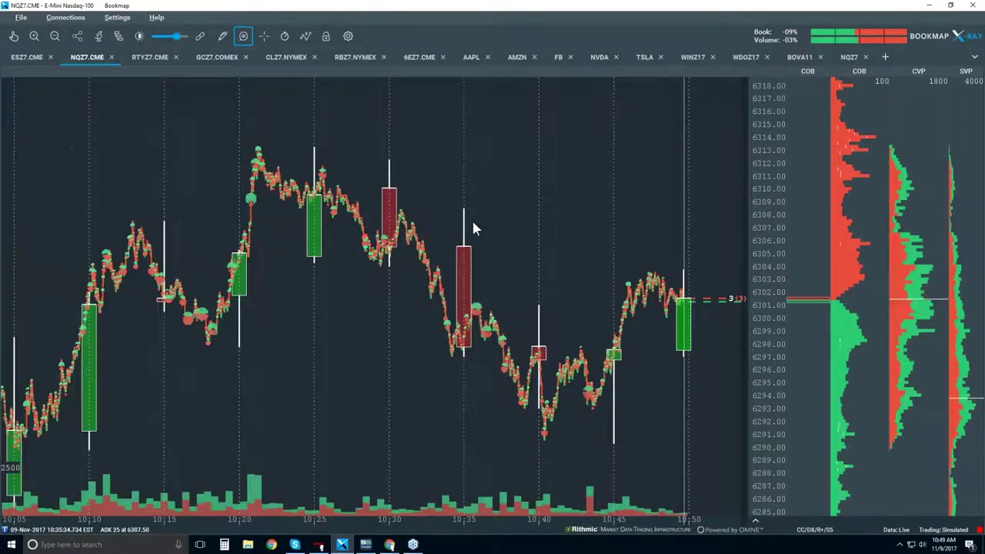
scroll(474, 228, down, 1)
scroll(473, 227, down, 1)
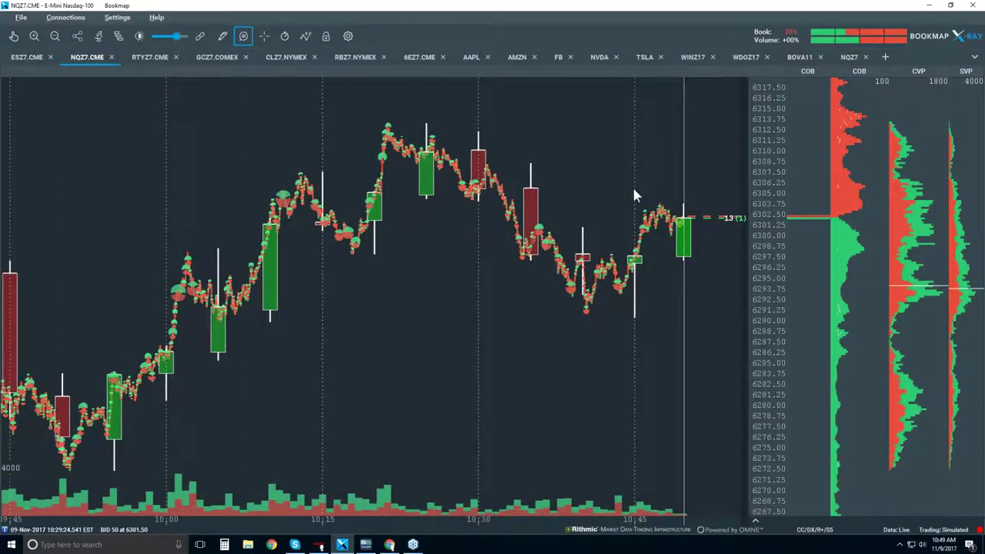
scroll(627, 197, down, 1)
scroll(625, 198, down, 1)
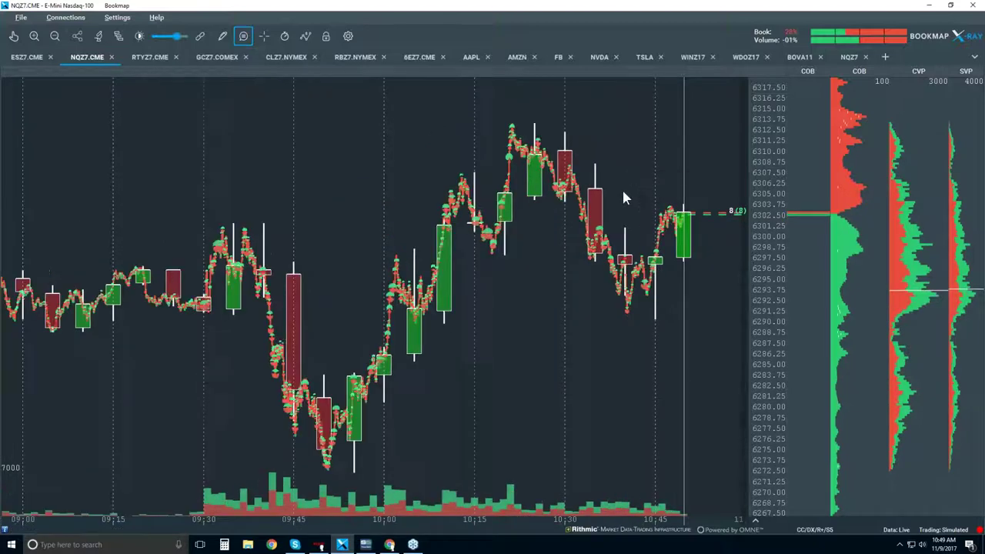
scroll(625, 198, up, 1)
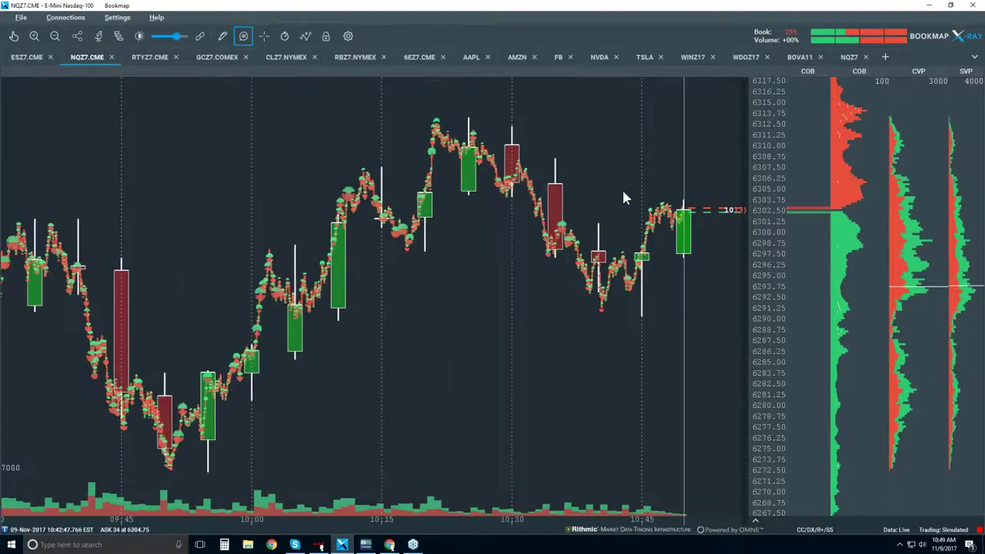
scroll(624, 197, up, 2)
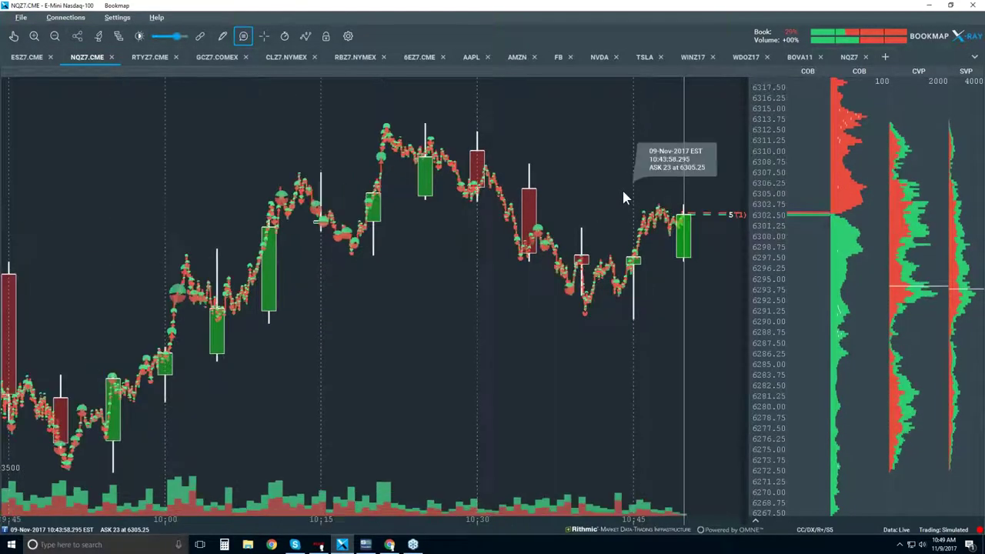
scroll(648, 222, up, 2)
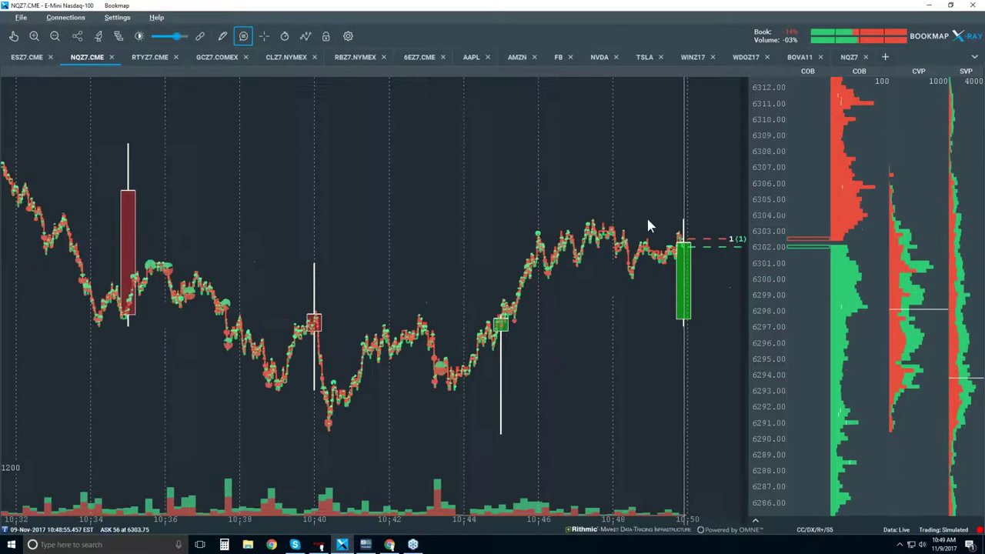
scroll(648, 222, up, 1)
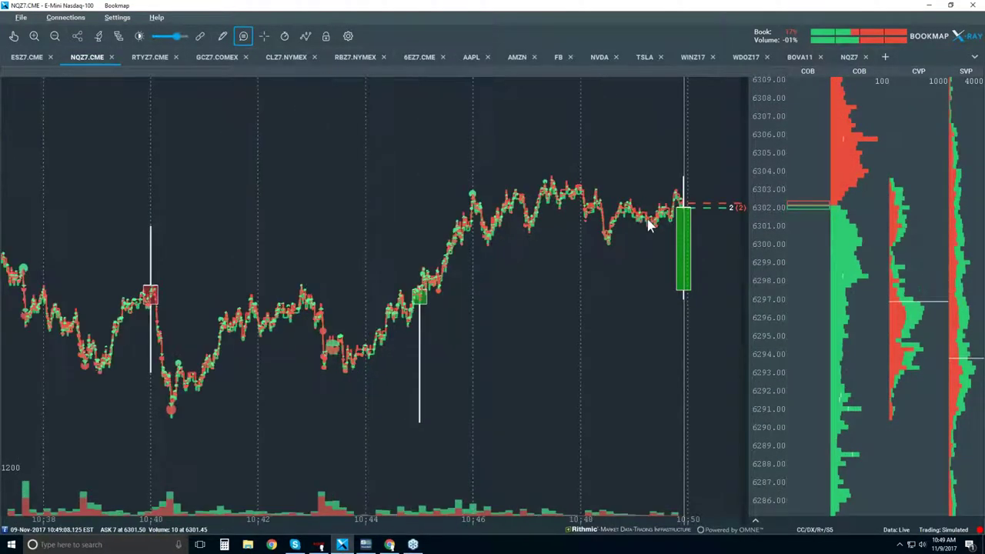
scroll(649, 221, up, 1)
scroll(648, 222, up, 2)
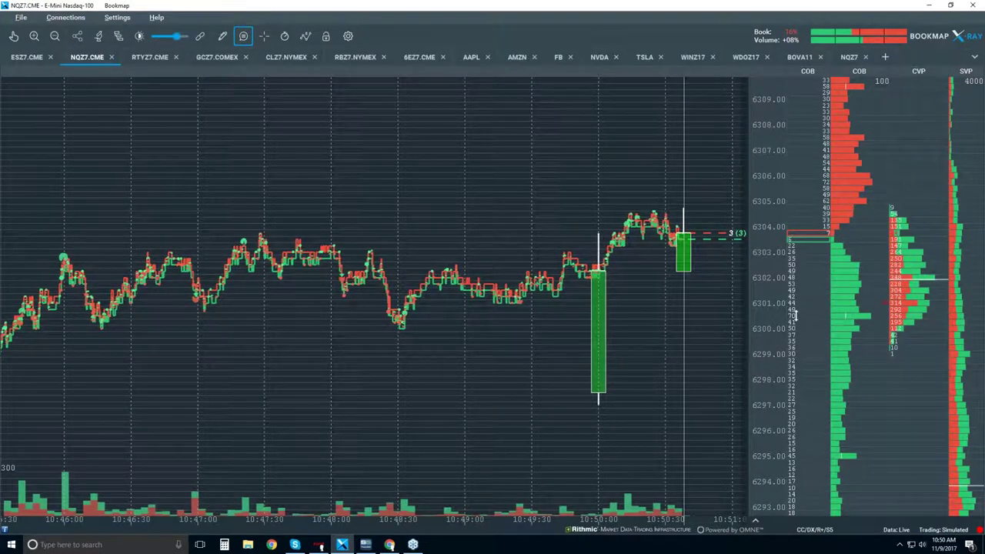
scroll(796, 316, up, 1)
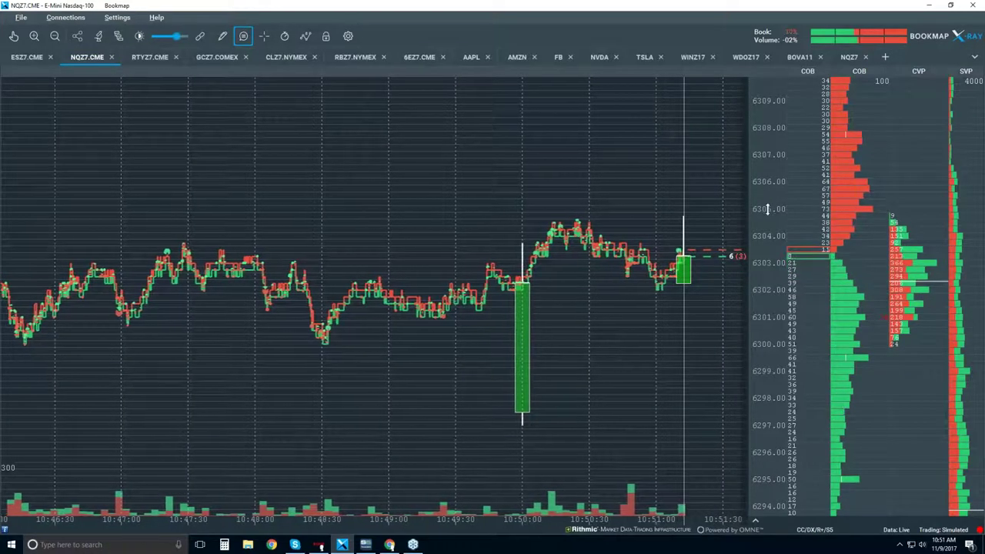
- Turn on the full heatmap for the chart and show the order book liquidity since about 10:38
mouse_move(579, 222)
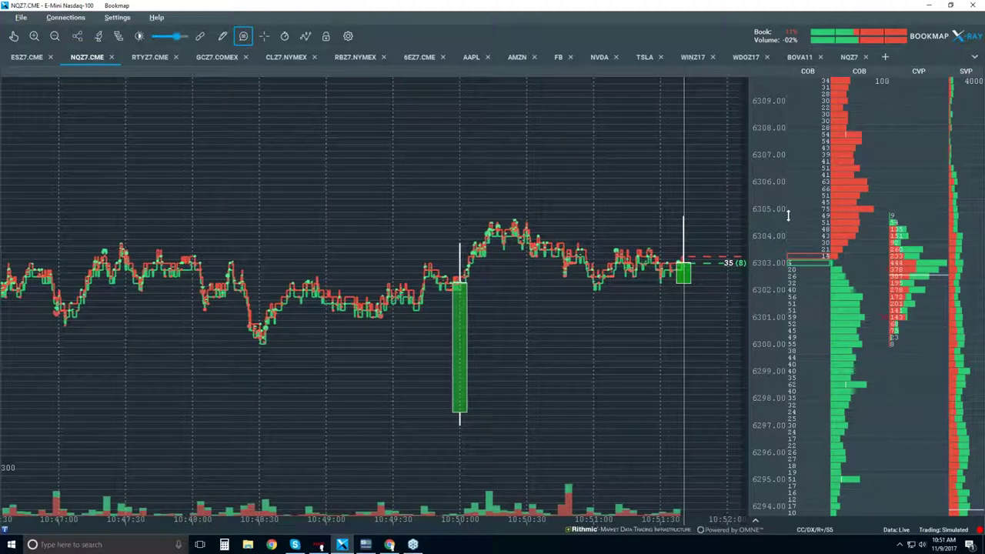
click(306, 36)
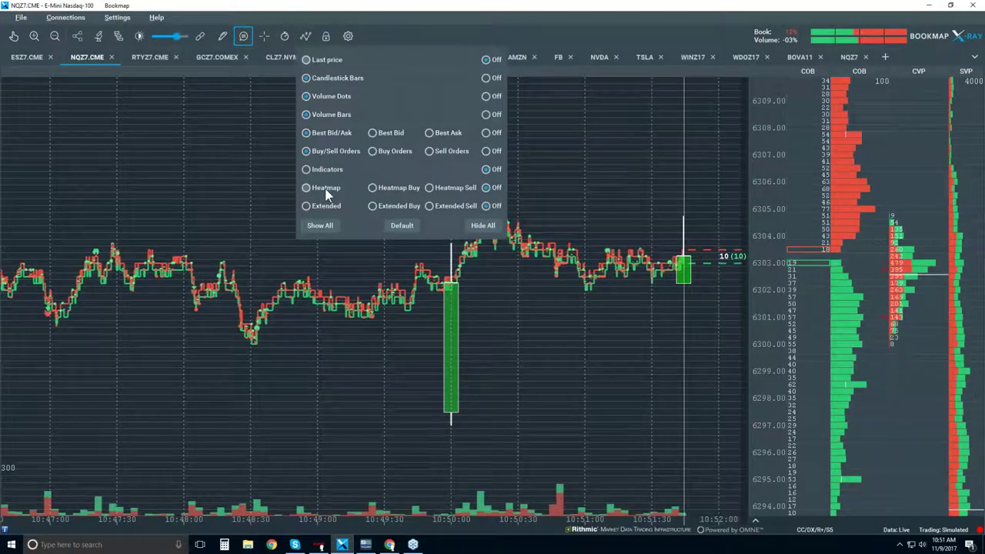
click(326, 190)
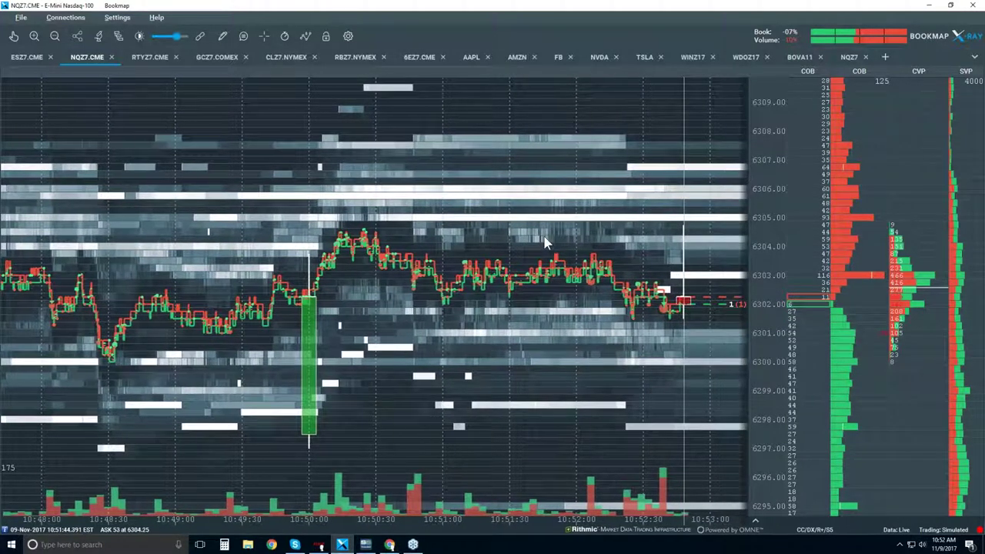
scroll(544, 240, down, 3)
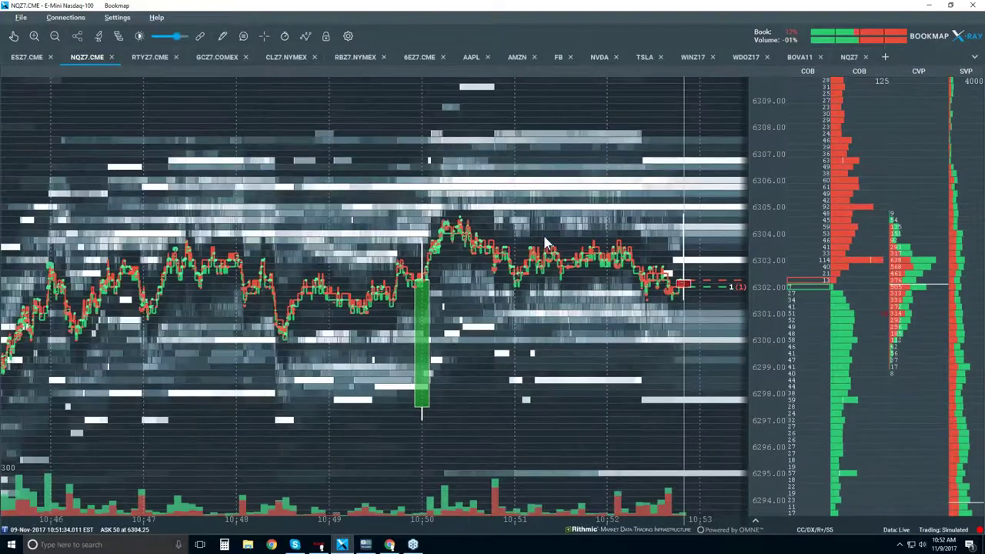
scroll(544, 241, down, 3)
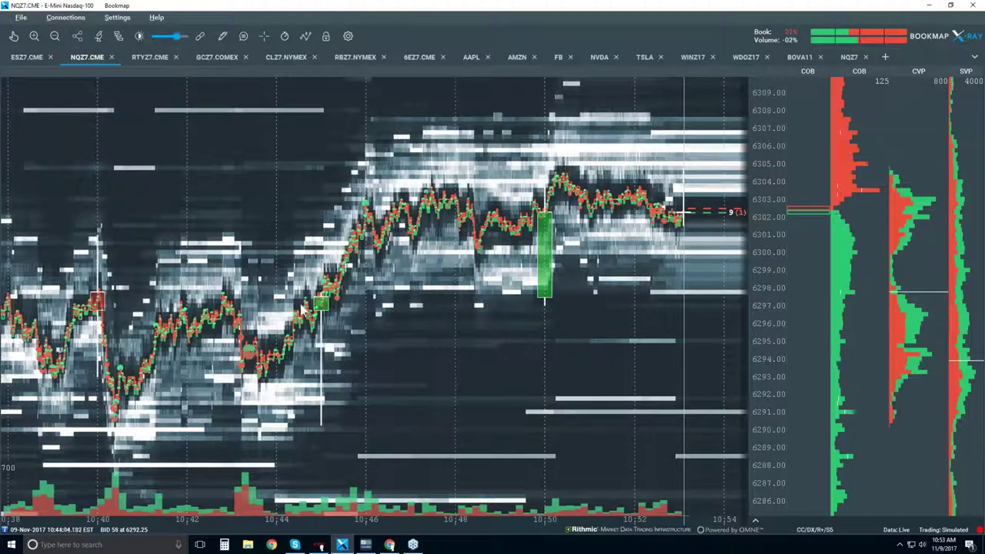
- Raise the heatmap's white cut-off slightly and set its large size highlight to about 85 in the contrast configuration
click(140, 36)
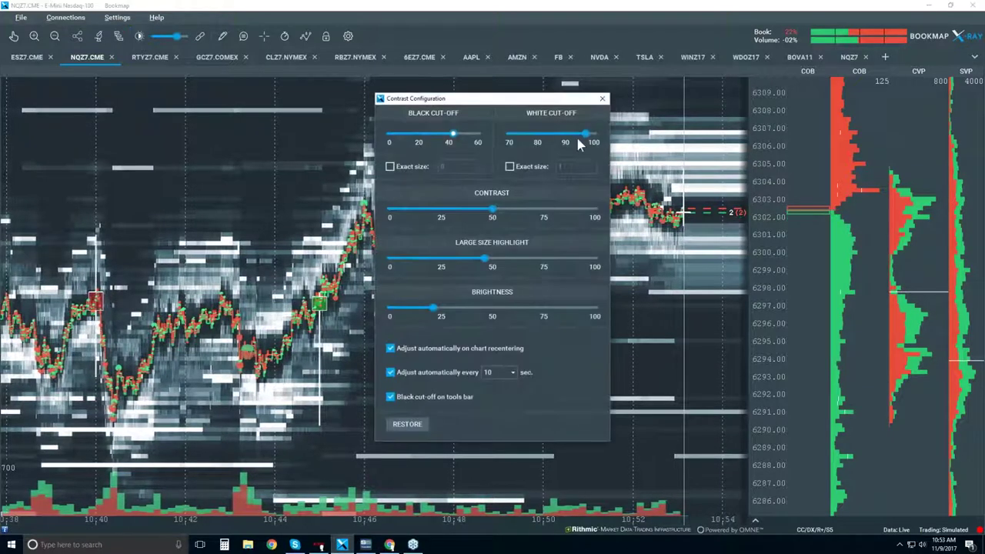
drag(587, 135, 589, 141)
drag(483, 259, 561, 261)
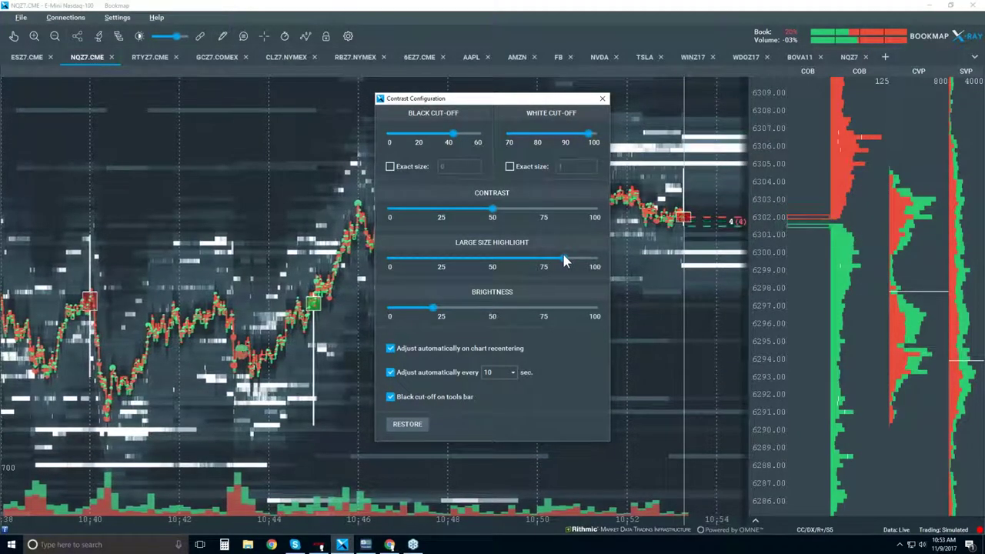
drag(498, 98, 408, 103)
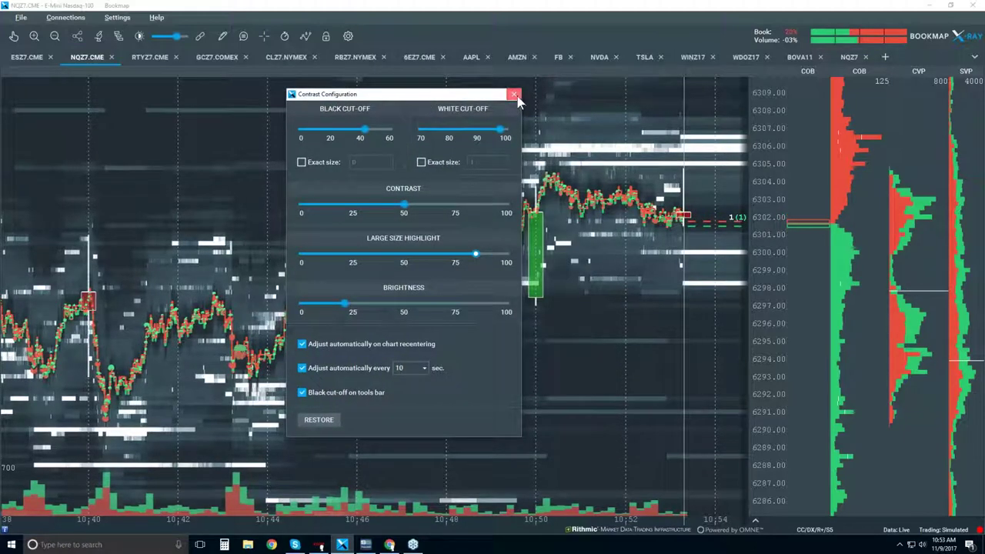
click(513, 95)
- Set the heatmap's large size highlight to about 75 and lower the white cut-off slightly, with the chart covering the period since about 10:28
scroll(500, 264, down, 2)
scroll(500, 264, down, 2)
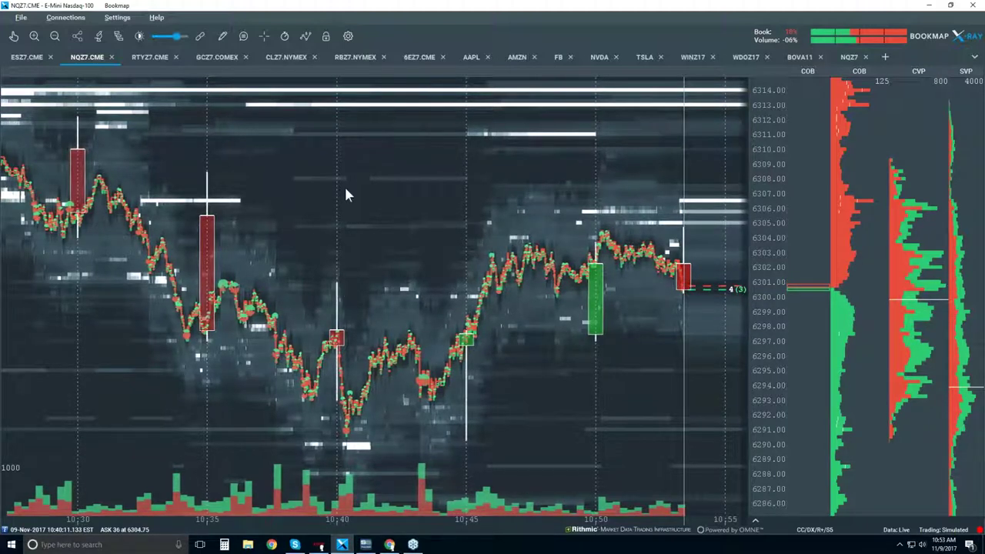
click(139, 36)
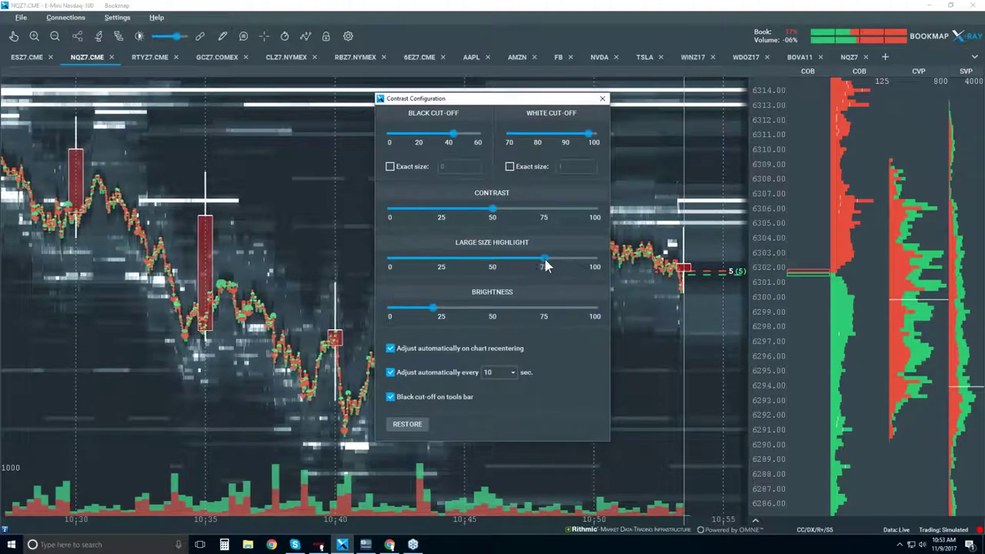
drag(589, 136, 585, 137)
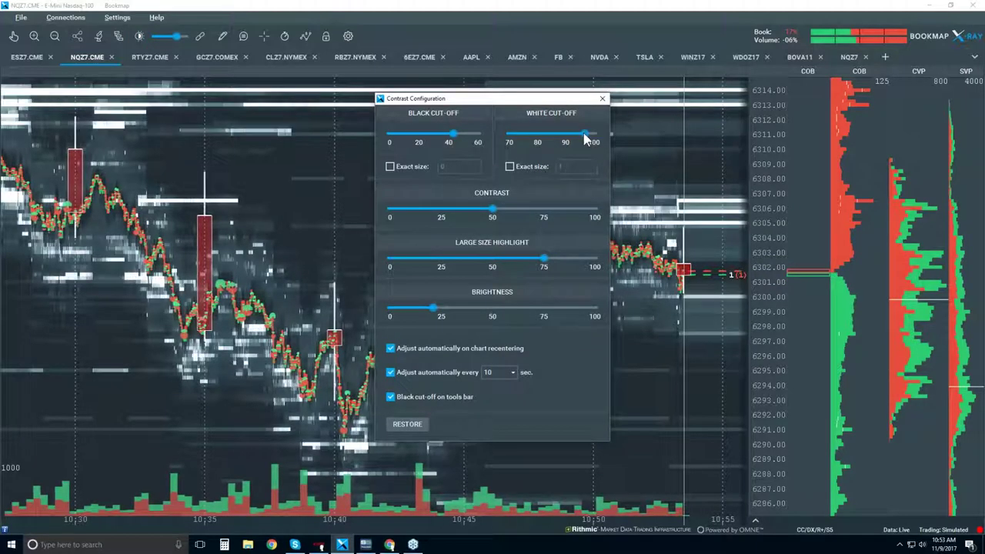
click(602, 98)
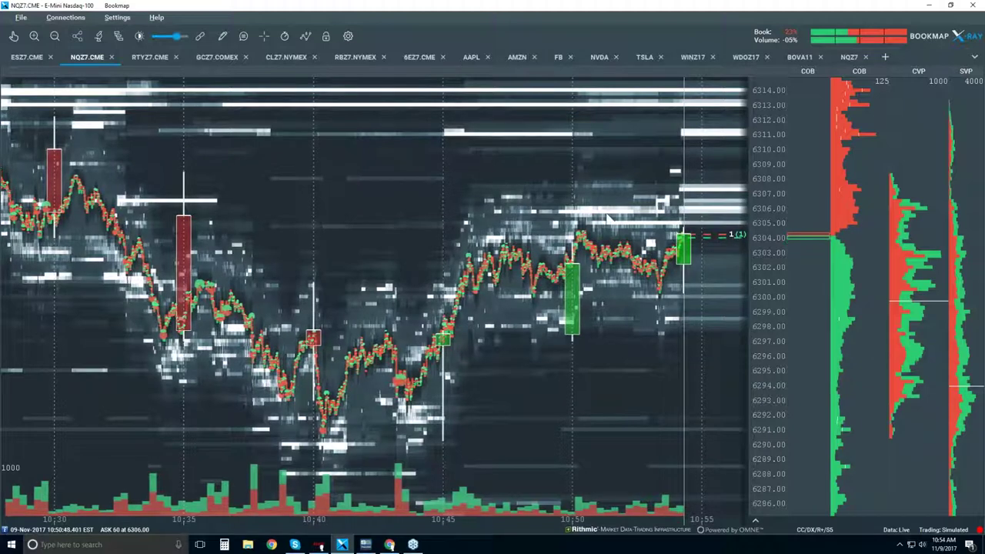
- Show the heatmap for the session since before 09:30 and hide the candlestick bars
click(14, 36)
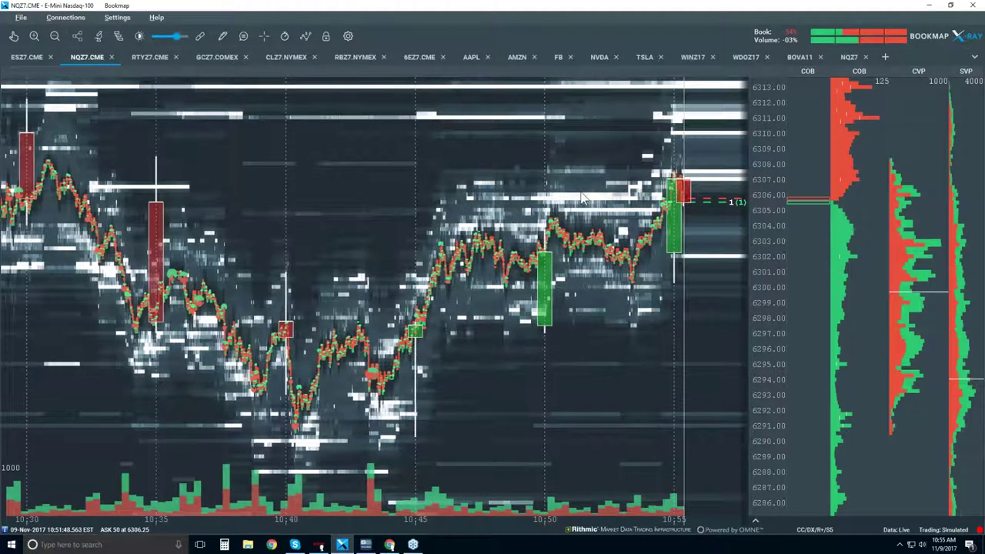
scroll(621, 234, down, 3)
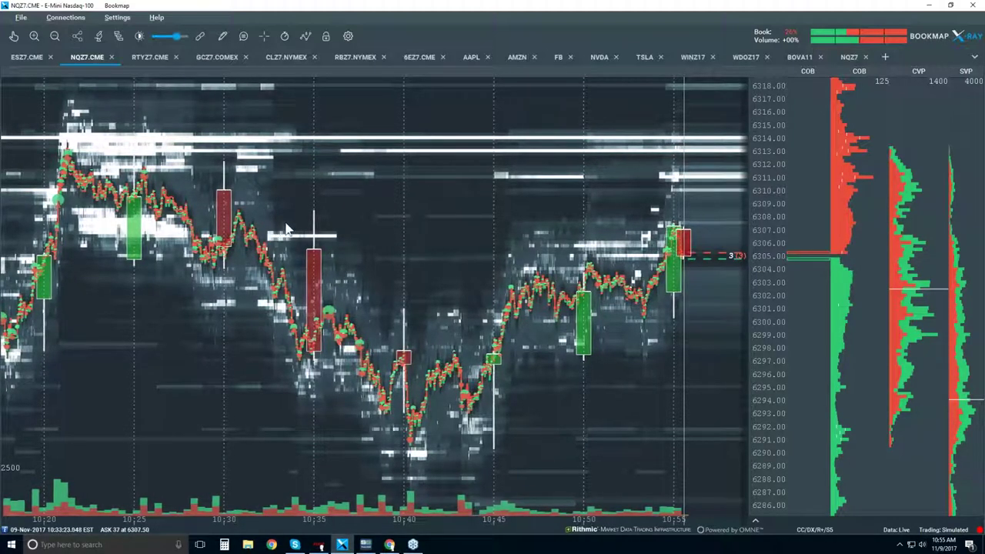
scroll(289, 229, down, 2)
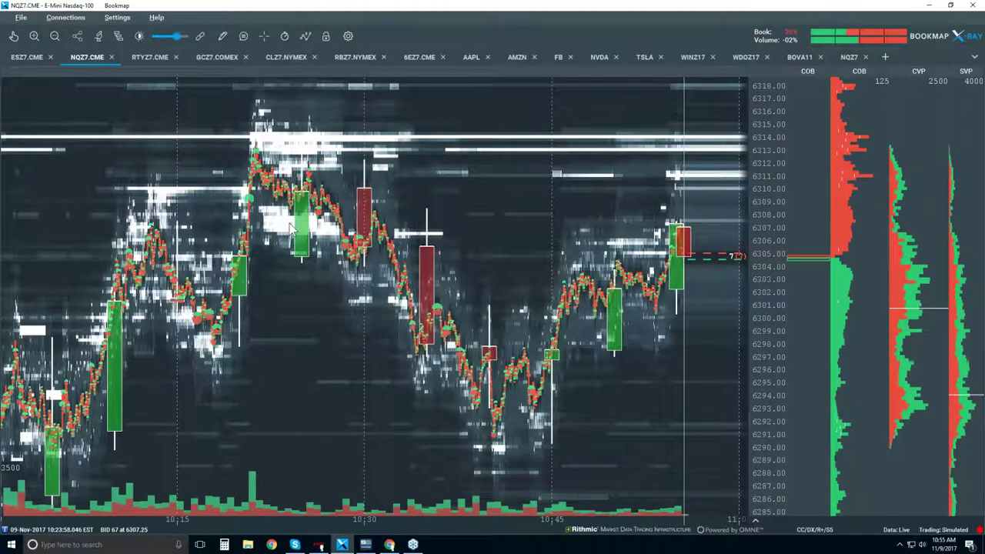
scroll(291, 229, down, 2)
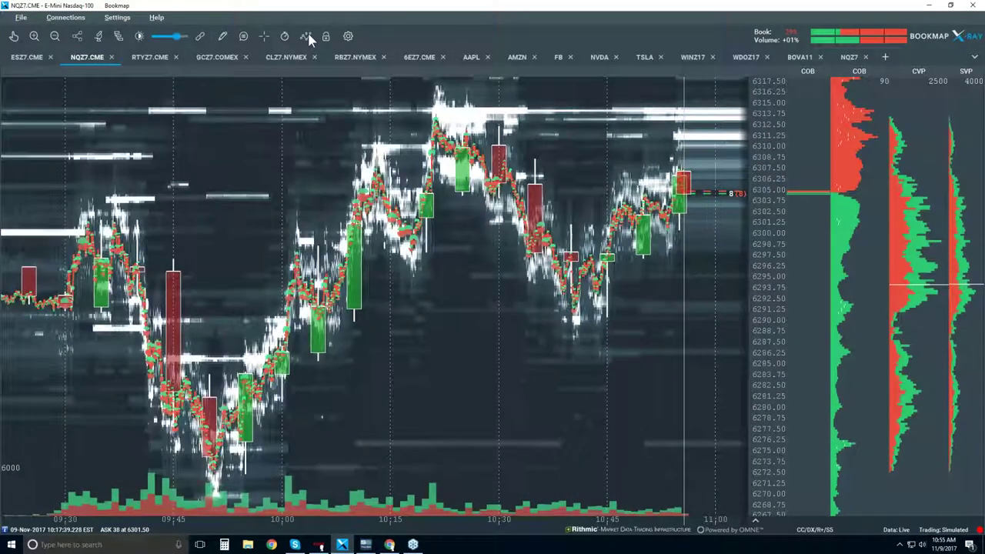
click(306, 35)
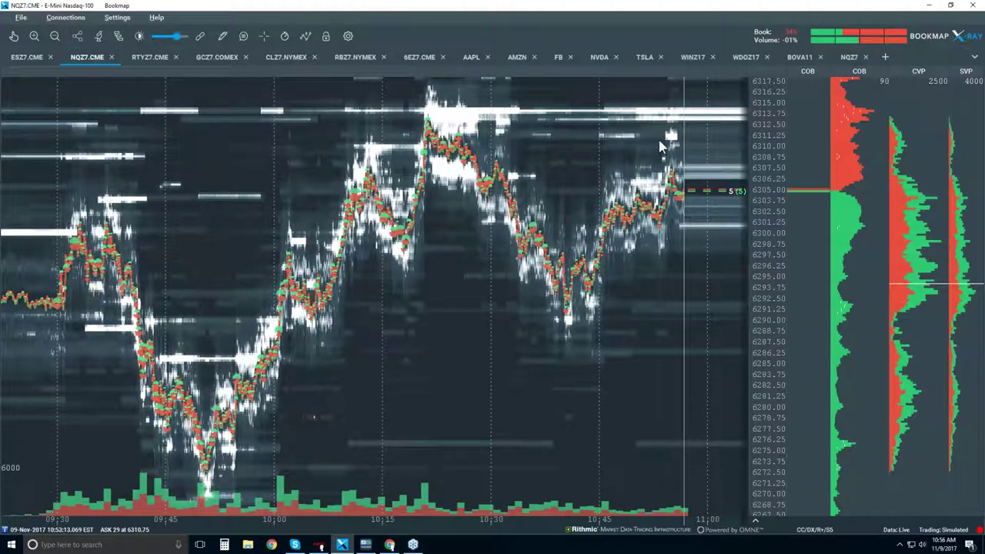
- Examine the heatmap liquidity and price movement around the 10:55 high at minute scale
scroll(638, 153, up, 3)
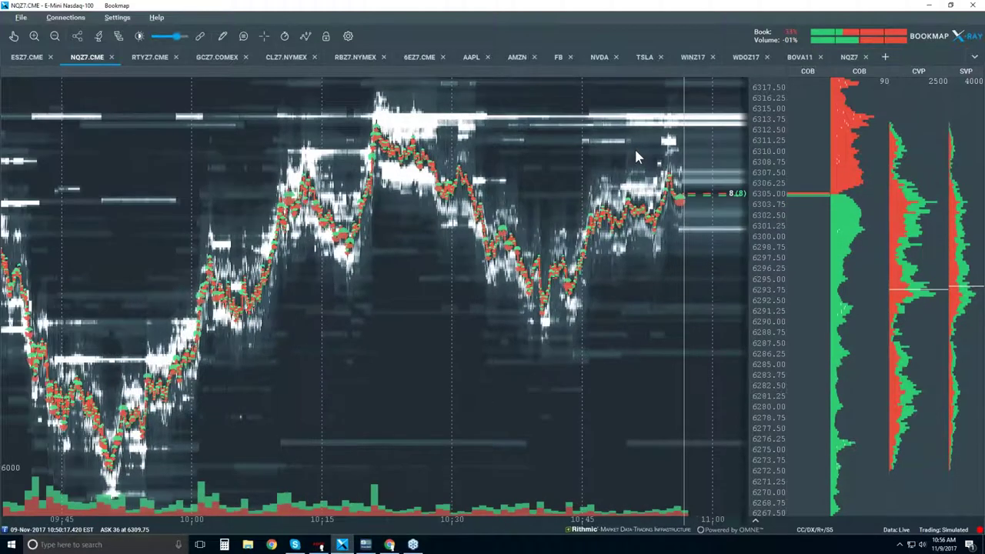
scroll(637, 156, up, 4)
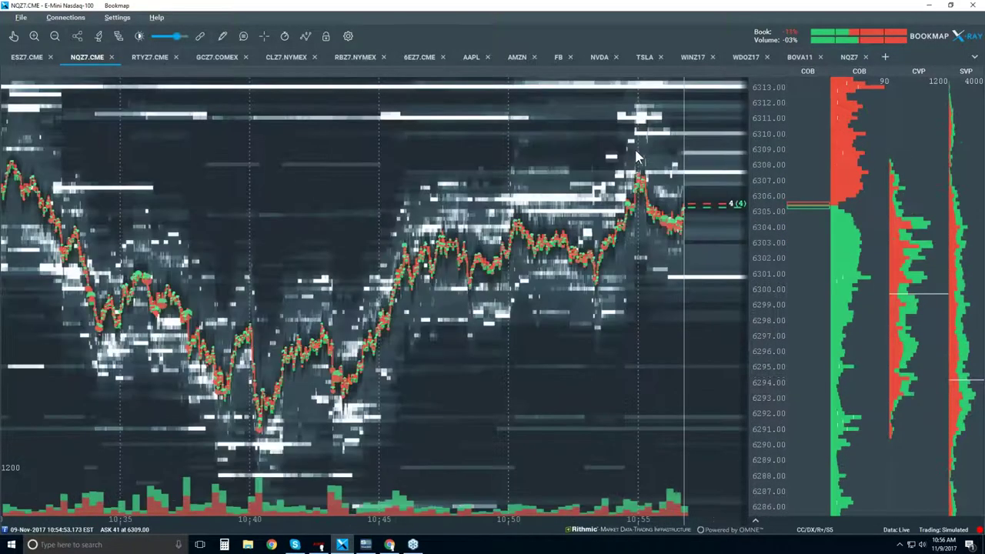
scroll(635, 150, up, 3)
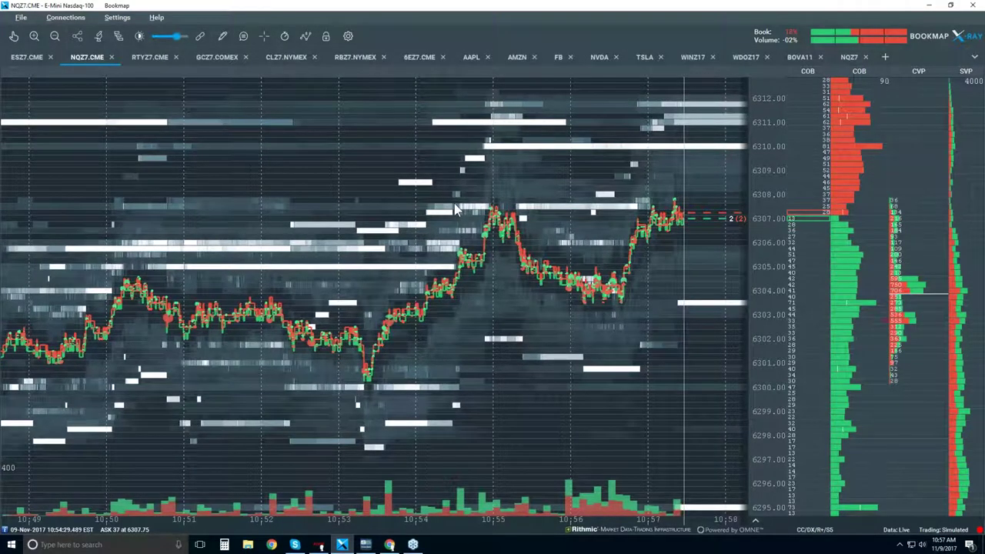
scroll(454, 208, down, 2)
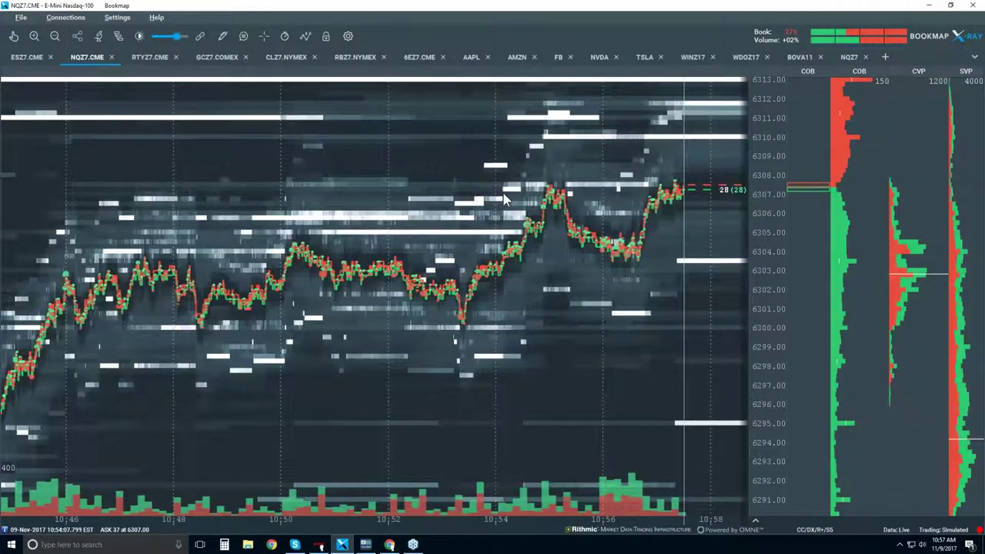